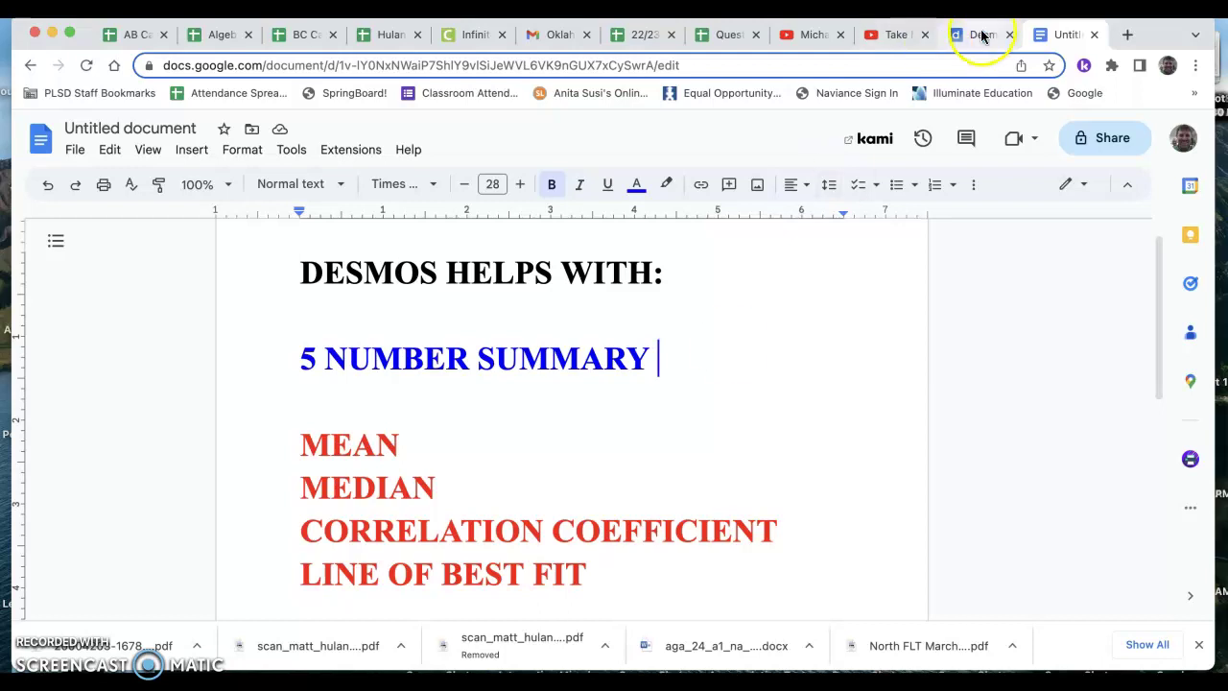
Step: In the Google Docs notes, highlight the 5 NUMBER SUMMARY heading and the MEAN-to-LINE OF BEST FIT list
{"action": "left_click", "coordinate": [981, 35]}
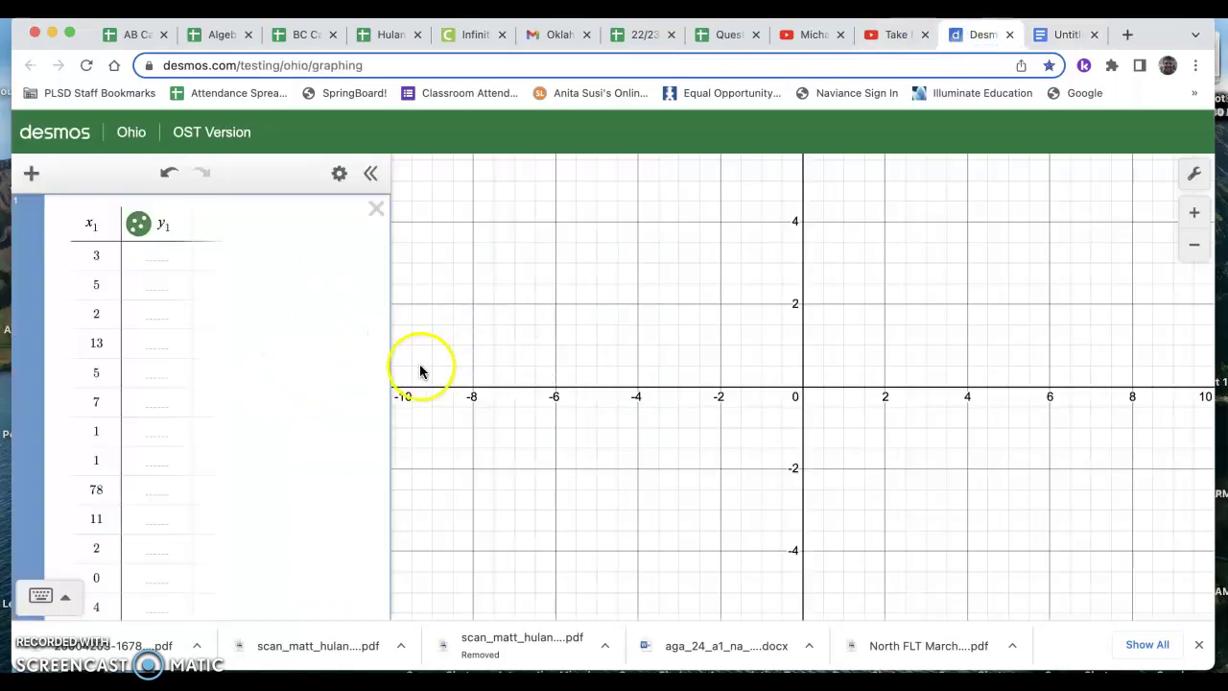
{"action": "left_click", "coordinate": [1065, 38]}
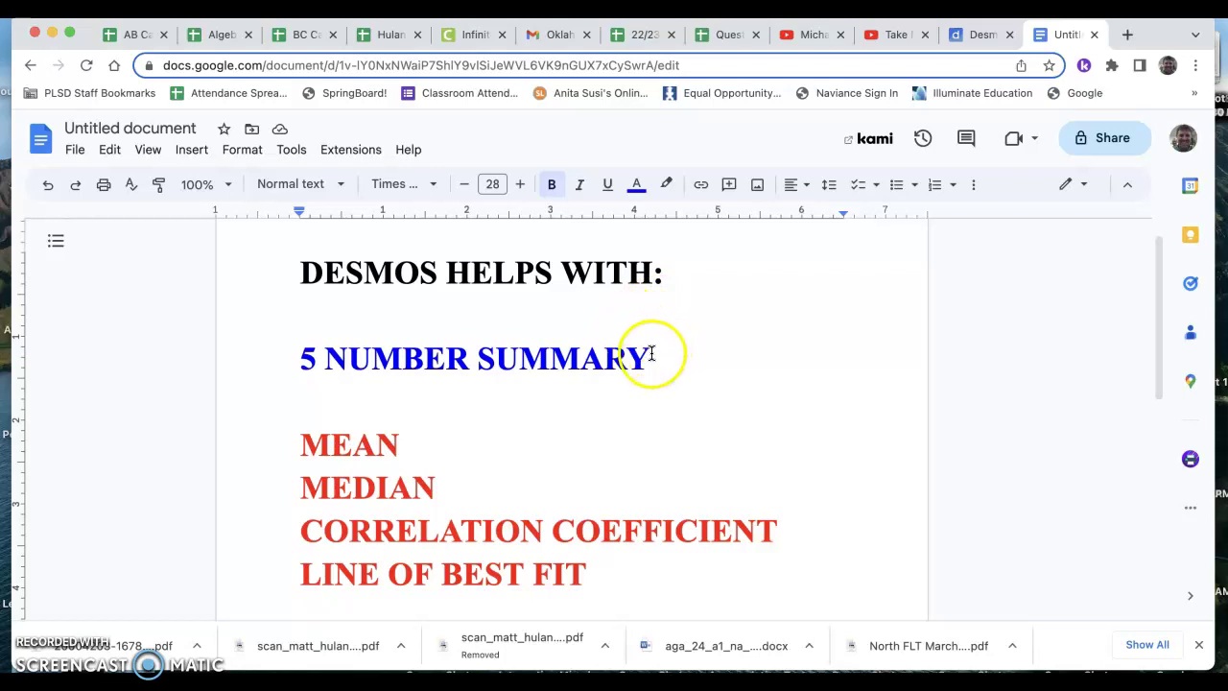
{"action": "left_click_drag", "start_coordinate": [651, 353], "coordinate": [302, 357]}
{"action": "left_click", "coordinate": [502, 388]}
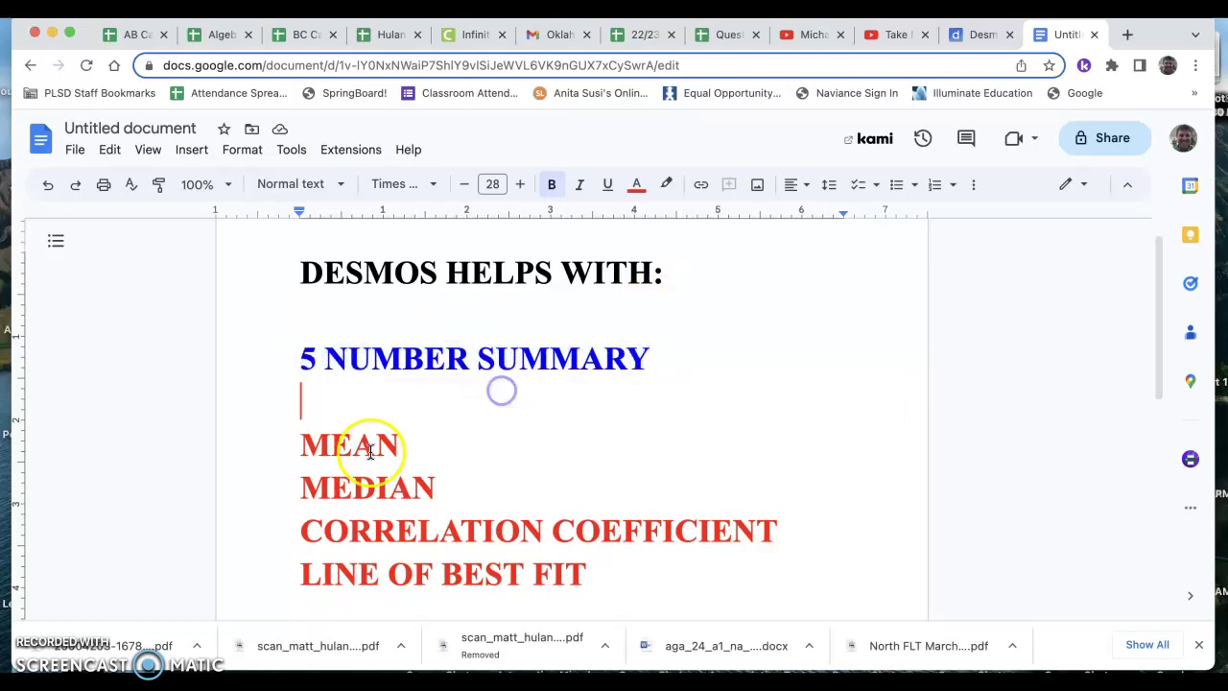
{"action": "left_click_drag", "start_coordinate": [301, 448], "coordinate": [597, 561]}
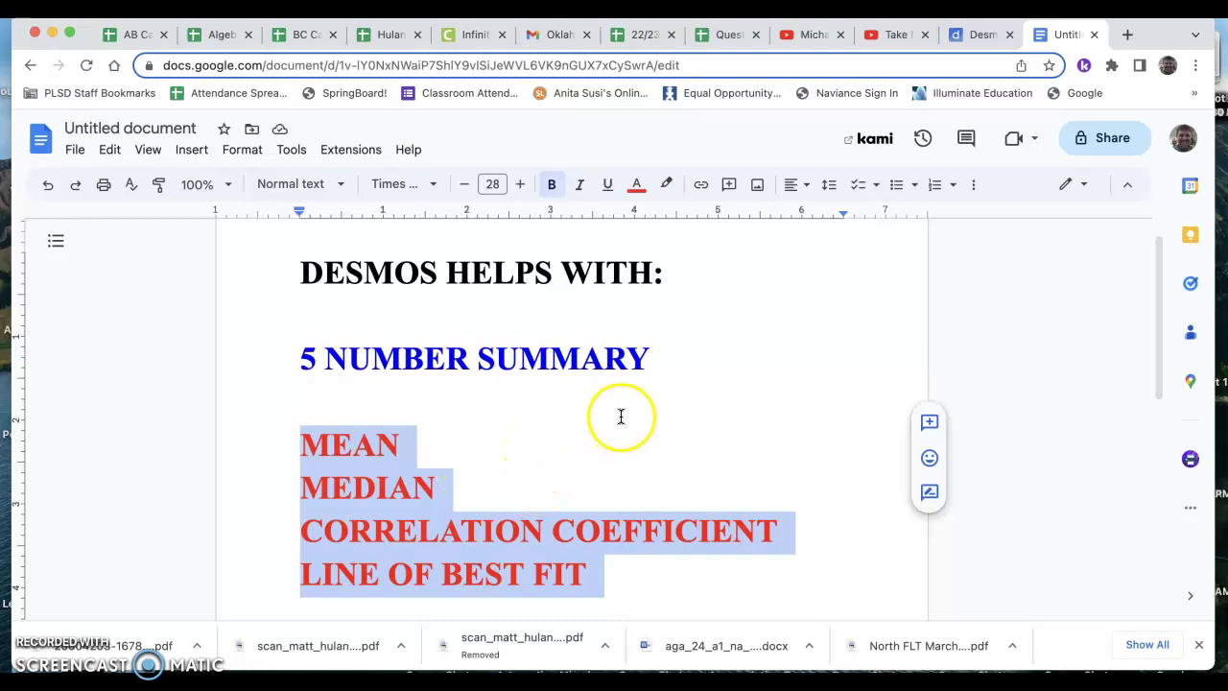
{"action": "left_click_drag", "start_coordinate": [649, 354], "coordinate": [299, 352]}
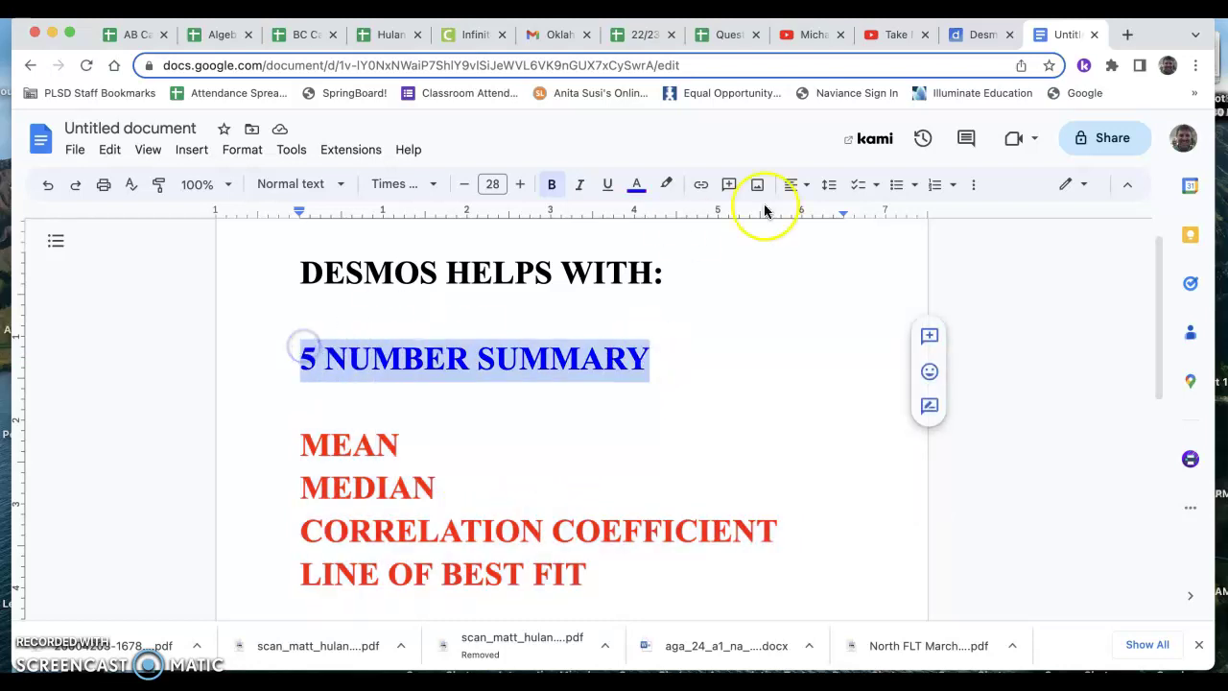
Step: Return to Desmos and start an empty expression line below the x1 table
{"action": "left_click", "coordinate": [975, 35]}
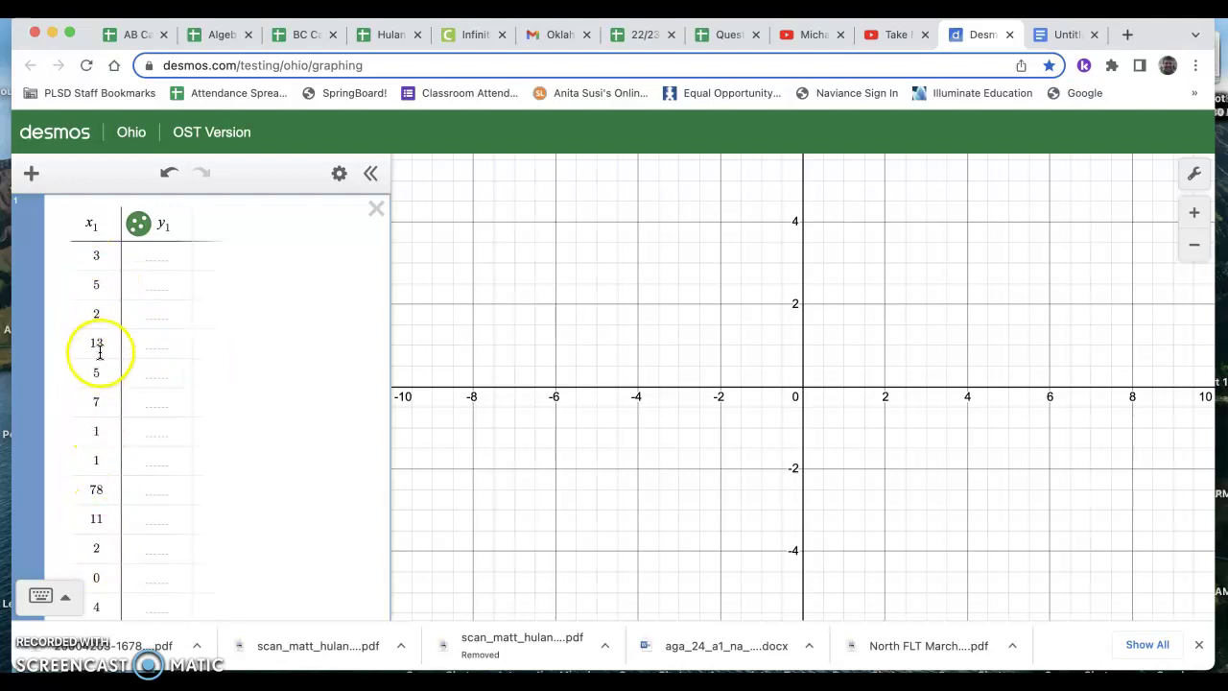
{"action": "scroll", "coordinate": [155, 300], "scroll_direction": "down", "scroll_amount": 1}
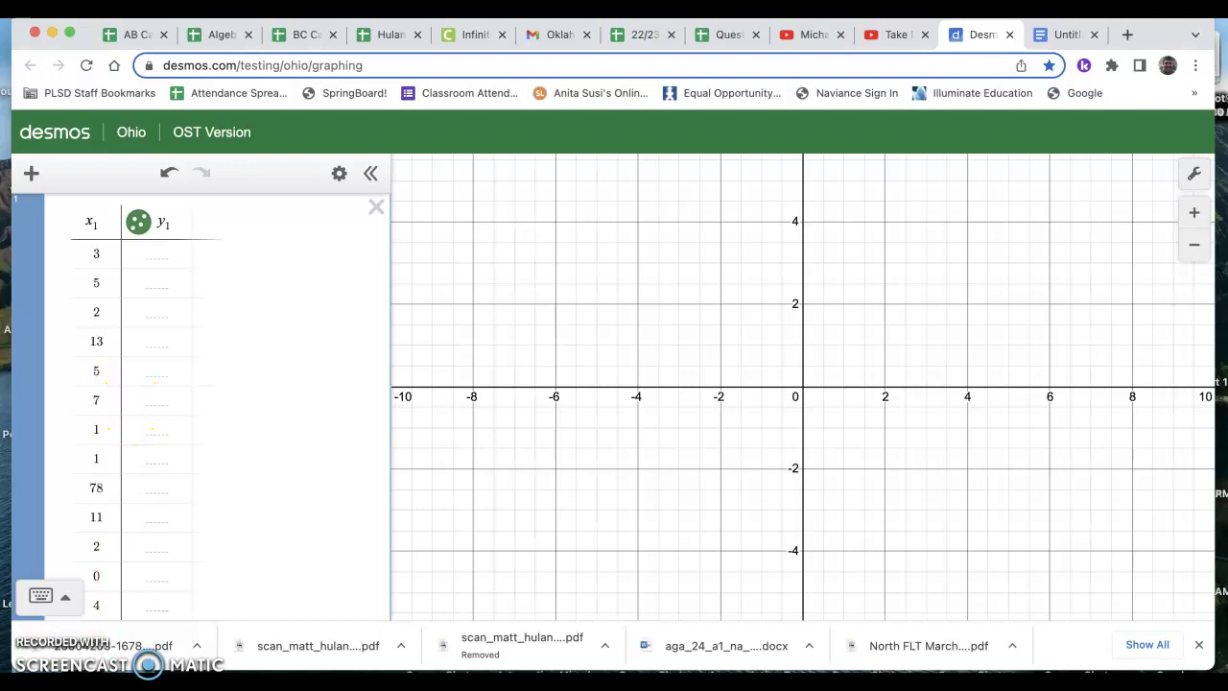
{"action": "scroll", "coordinate": [225, 539], "scroll_direction": "up", "scroll_amount": 1}
{"action": "scroll", "coordinate": [224, 539], "scroll_direction": "down", "scroll_amount": 5}
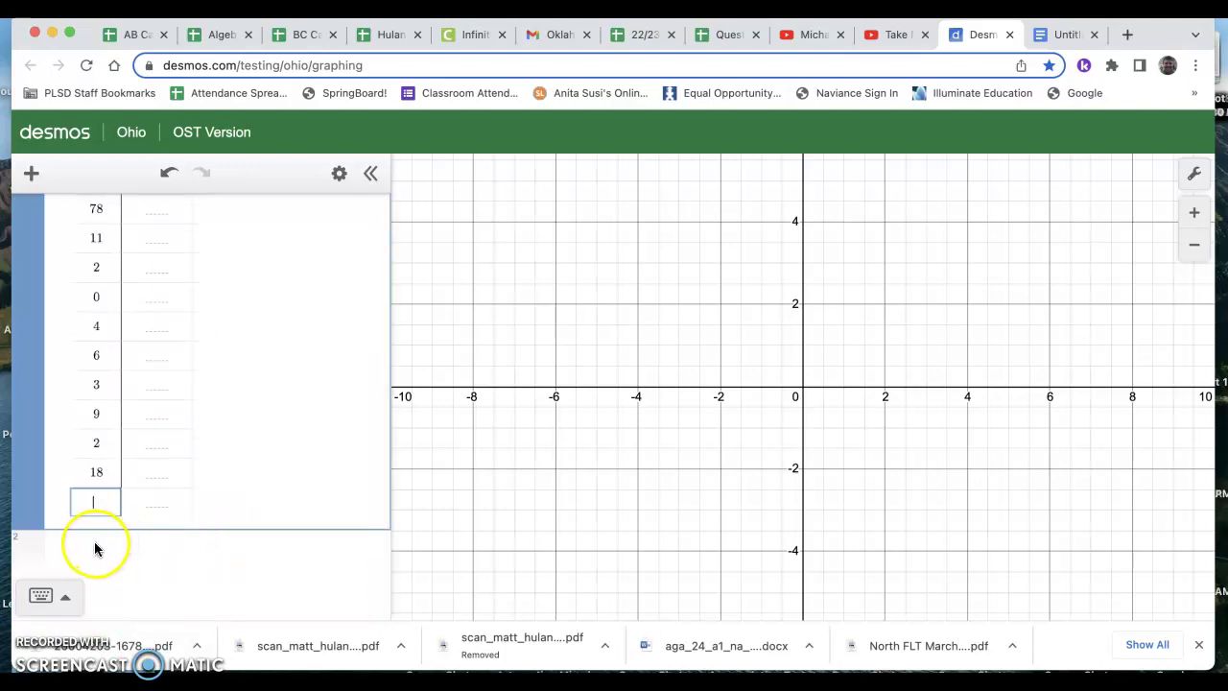
{"action": "left_click", "coordinate": [94, 541]}
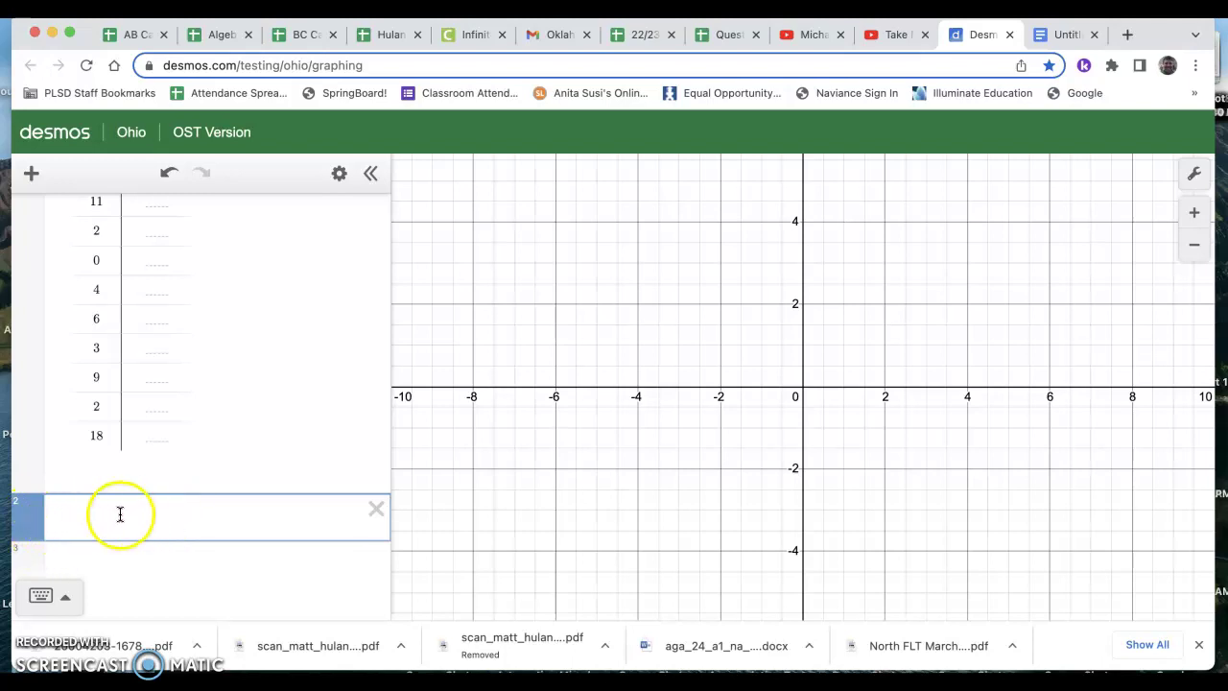
Step: Add a new table and enter 5, 8, 12 and 0 down its x2 column
{"action": "left_click", "coordinate": [32, 175]}
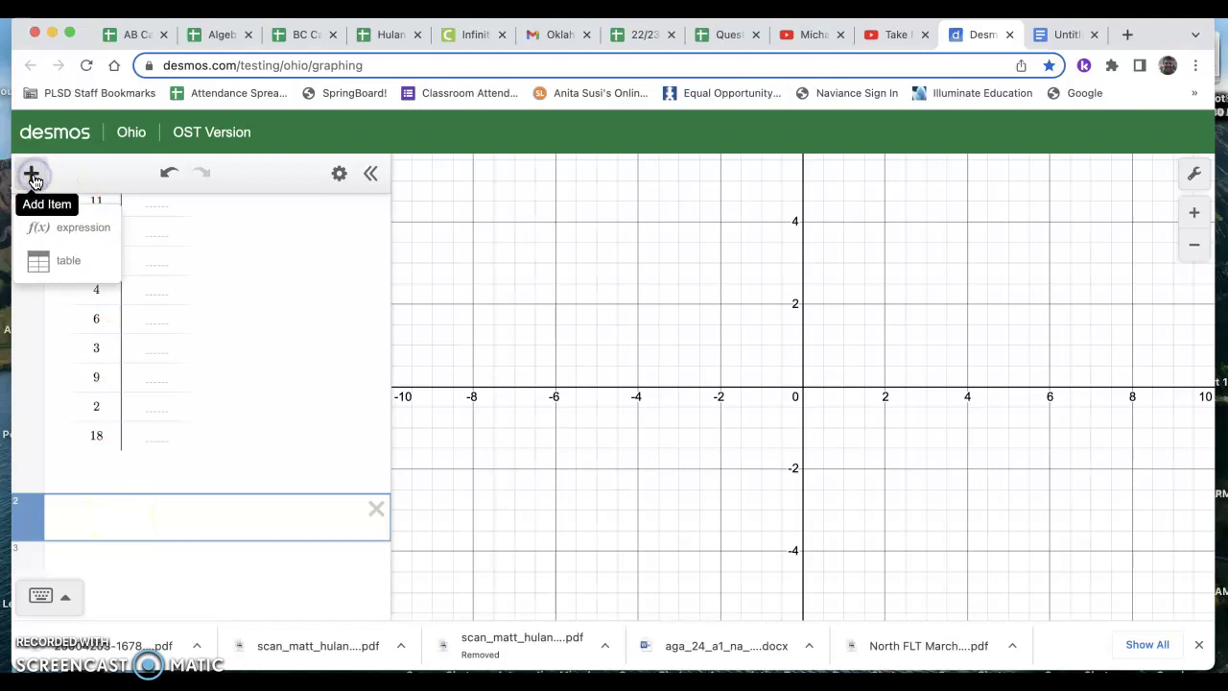
{"action": "left_click", "coordinate": [39, 259]}
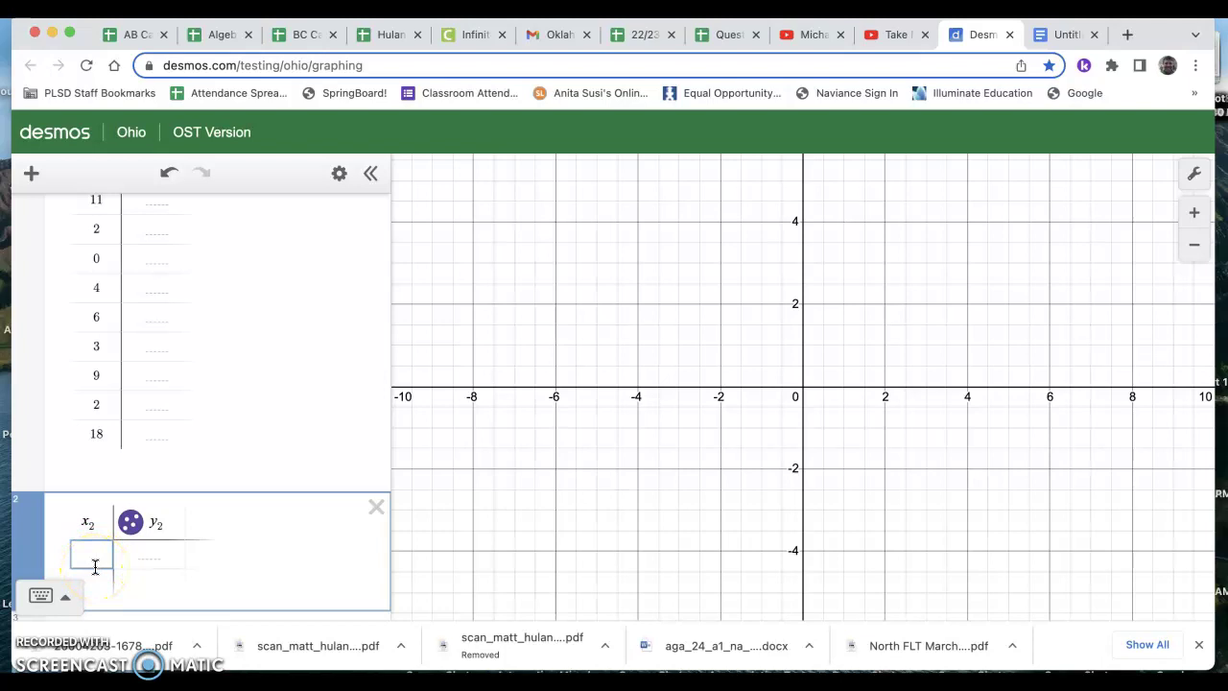
{"action": "key", "text": "Tab"}
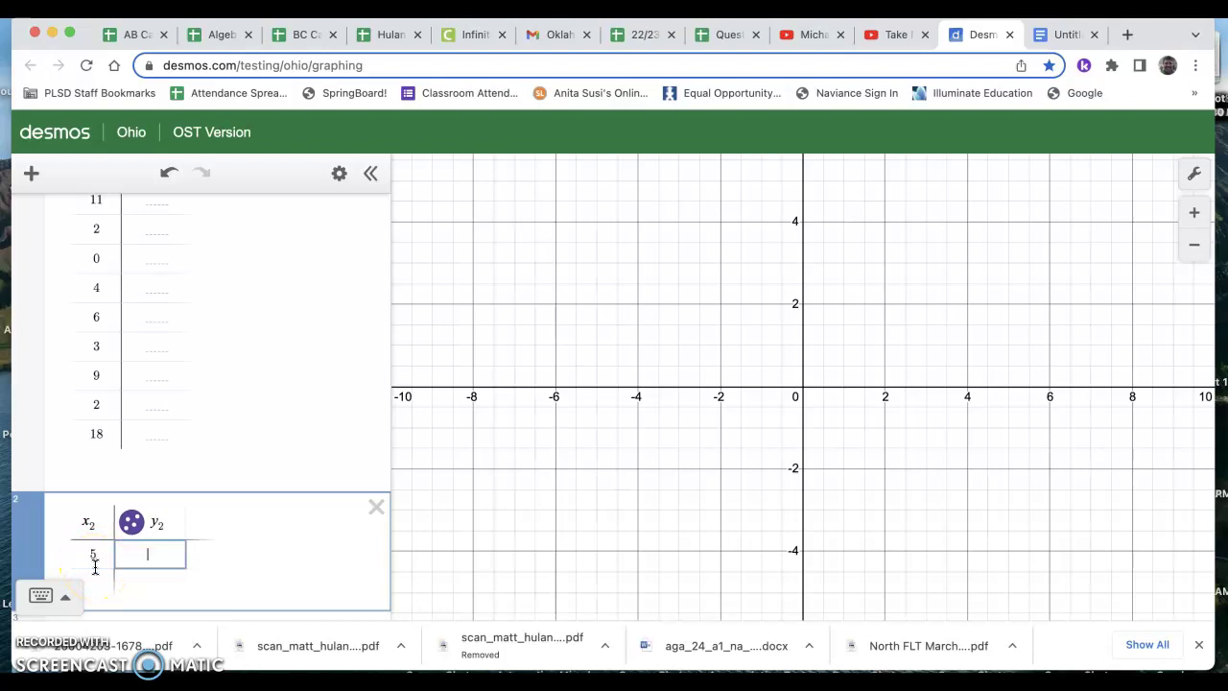
{"action": "left_click", "coordinate": [168, 542]}
{"action": "key", "text": "Return"}
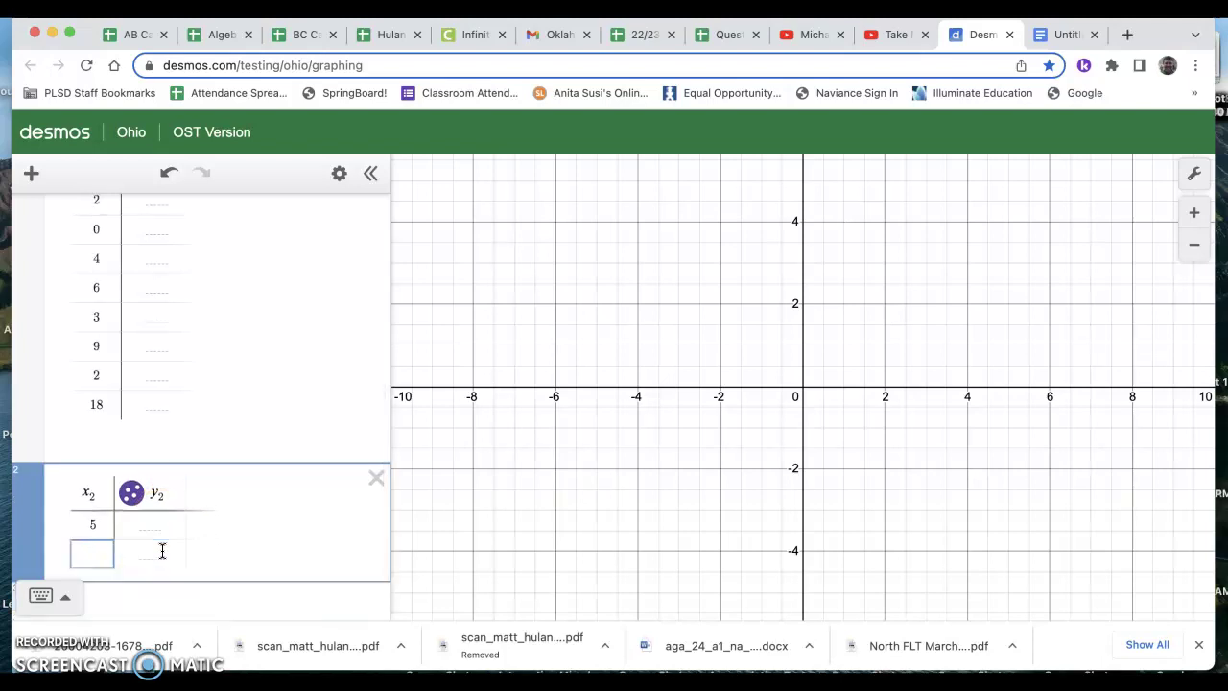
{"action": "type", "text": "8"}
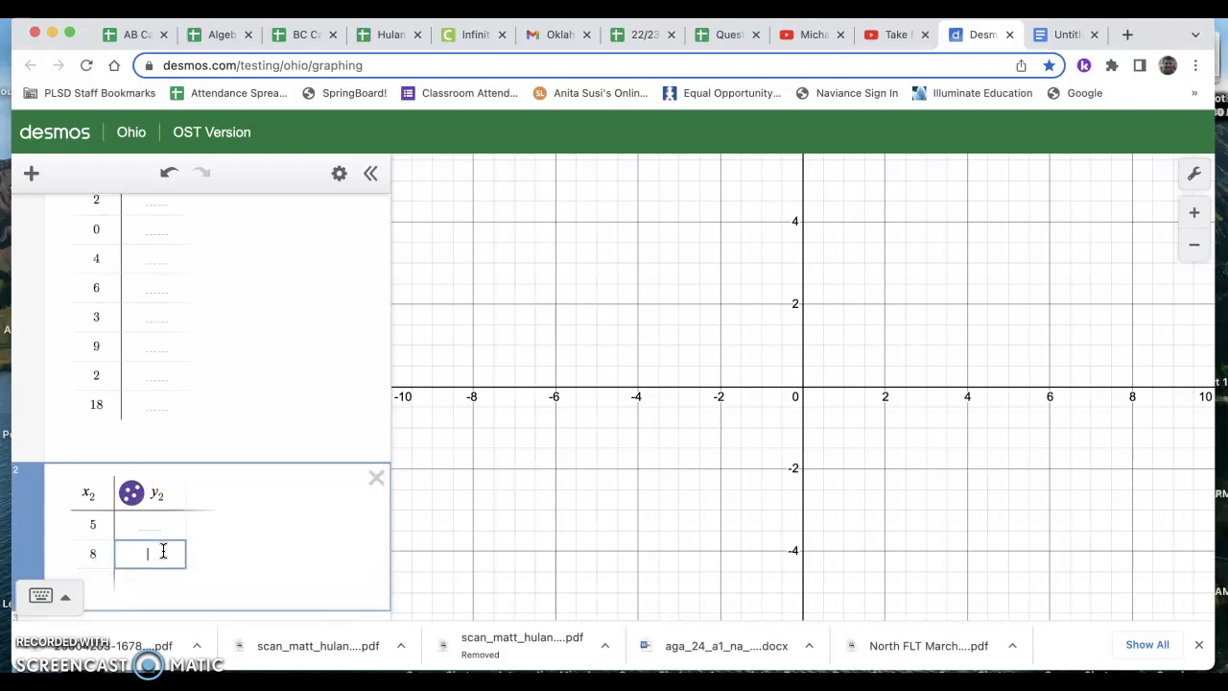
{"action": "key", "text": "Return"}
{"action": "type", "text": "12"}
{"action": "left_click", "coordinate": [163, 550]}
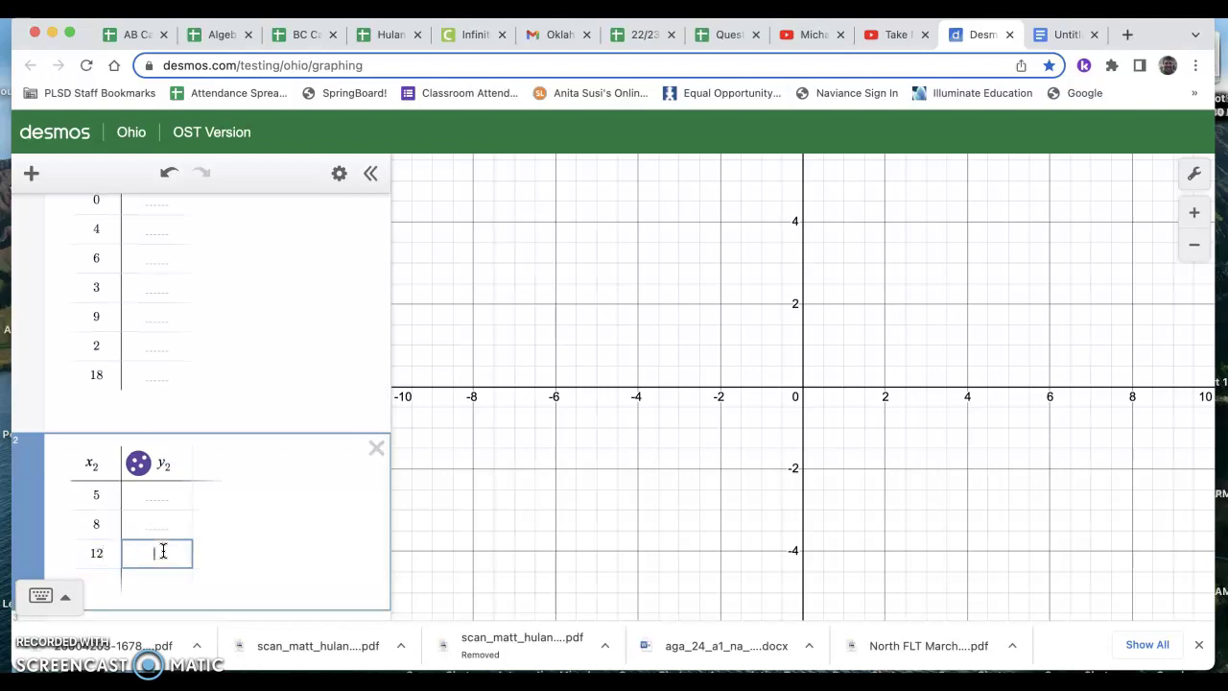
{"action": "key", "text": "Return"}
{"action": "type", "text": "0"}
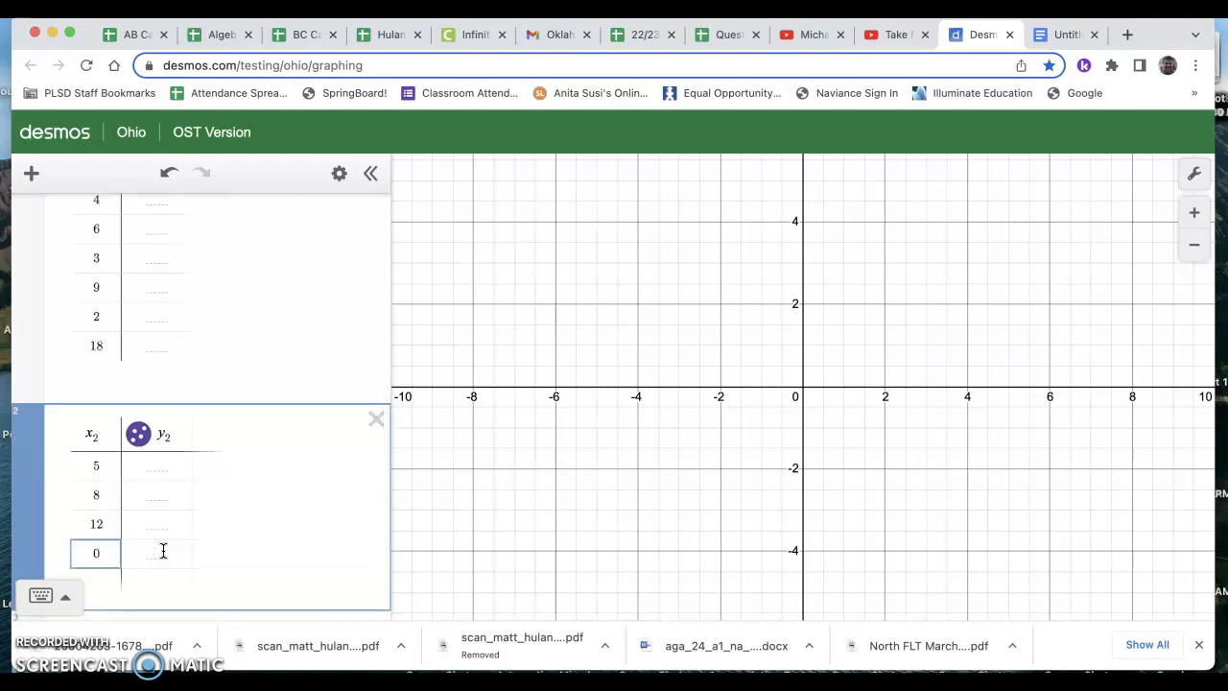
{"action": "left_click", "coordinate": [115, 544]}
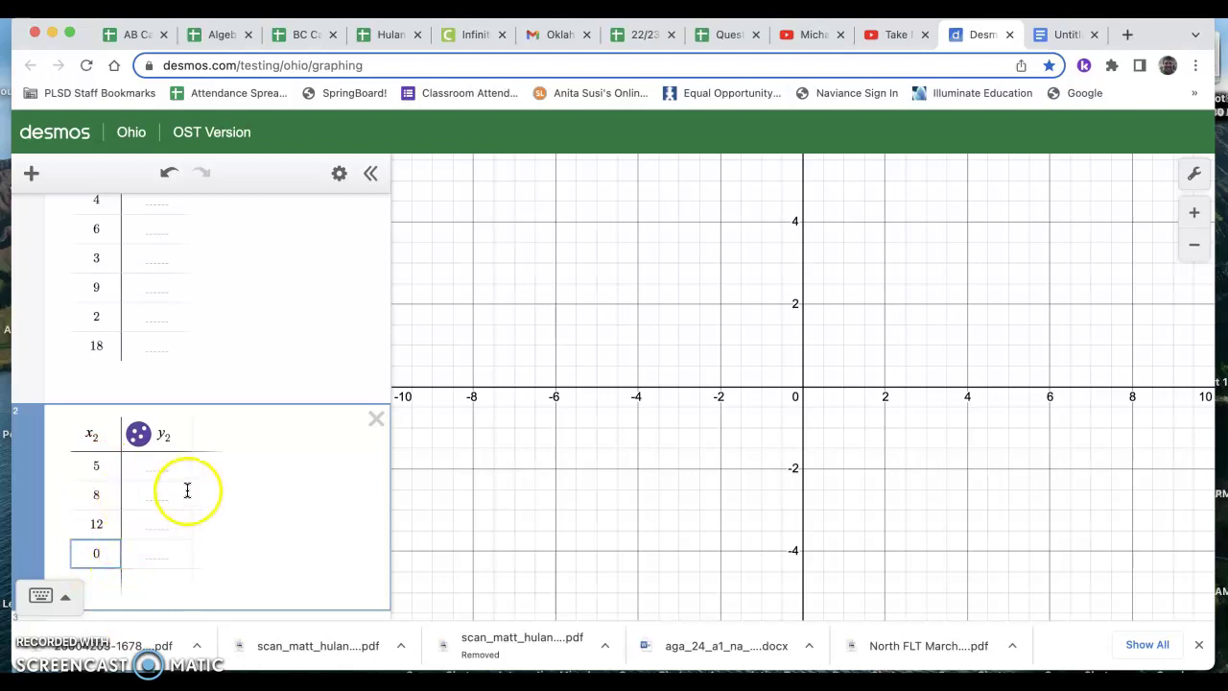
Step: Delete the second (x2) table
{"action": "left_click", "coordinate": [376, 425]}
{"action": "left_click", "coordinate": [376, 347]}
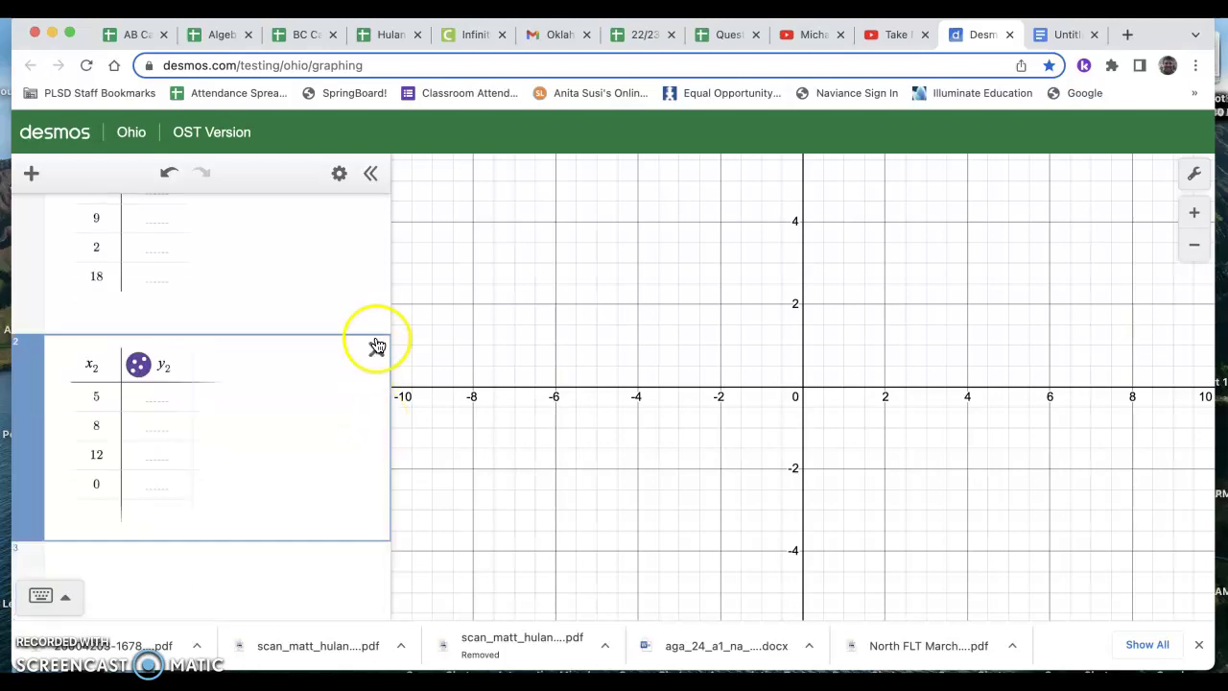
{"action": "scroll", "coordinate": [329, 332], "scroll_direction": "up", "scroll_amount": 5}
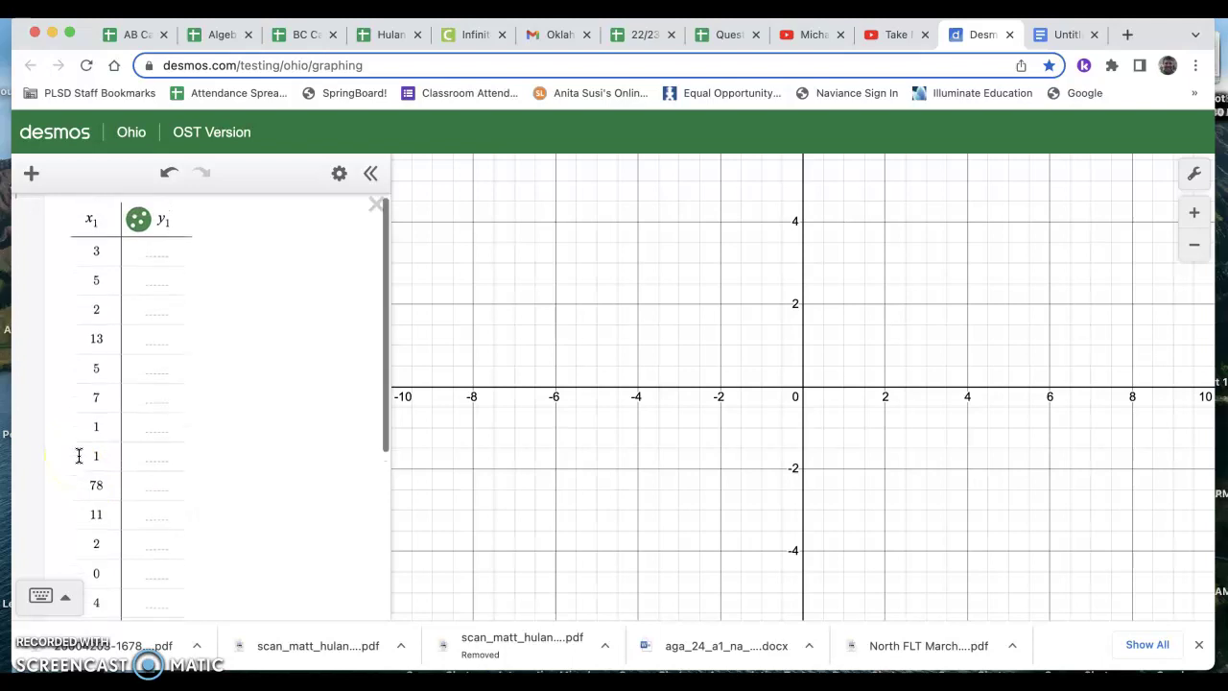
{"action": "scroll", "coordinate": [84, 465], "scroll_direction": "down", "scroll_amount": 6}
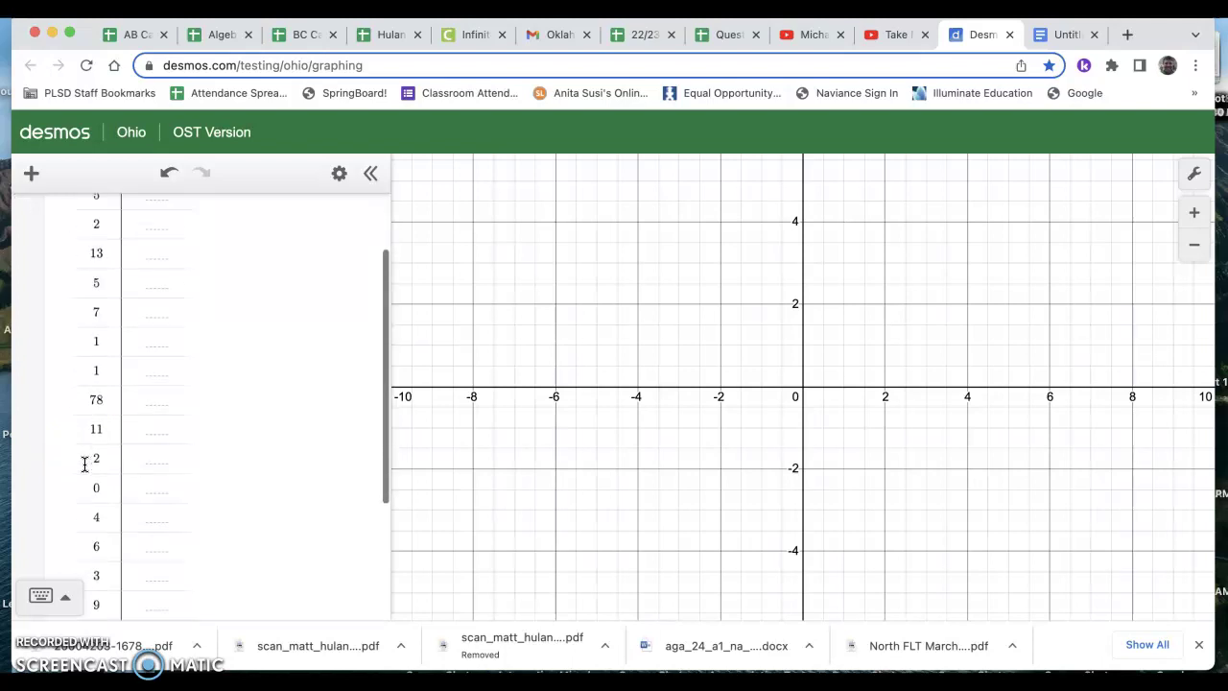
Step: Enter mean(x_1) below the x1 table, giving 9.44444444444
{"action": "left_click", "coordinate": [90, 550]}
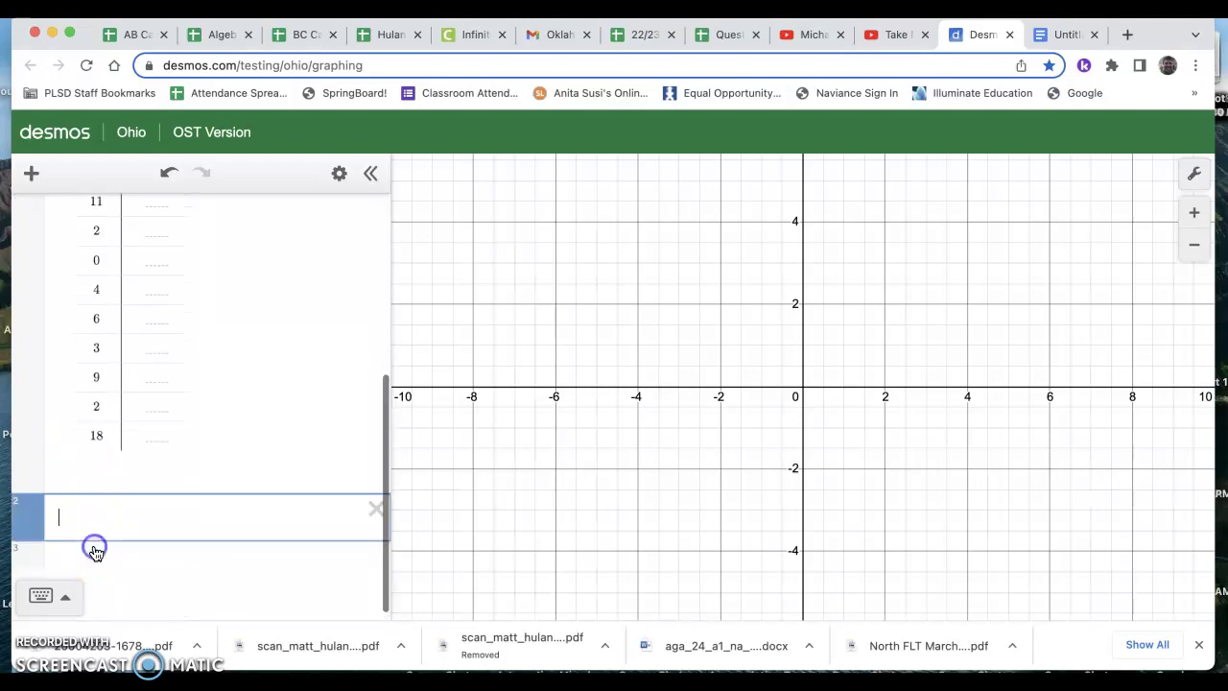
{"action": "type", "text": "m"}
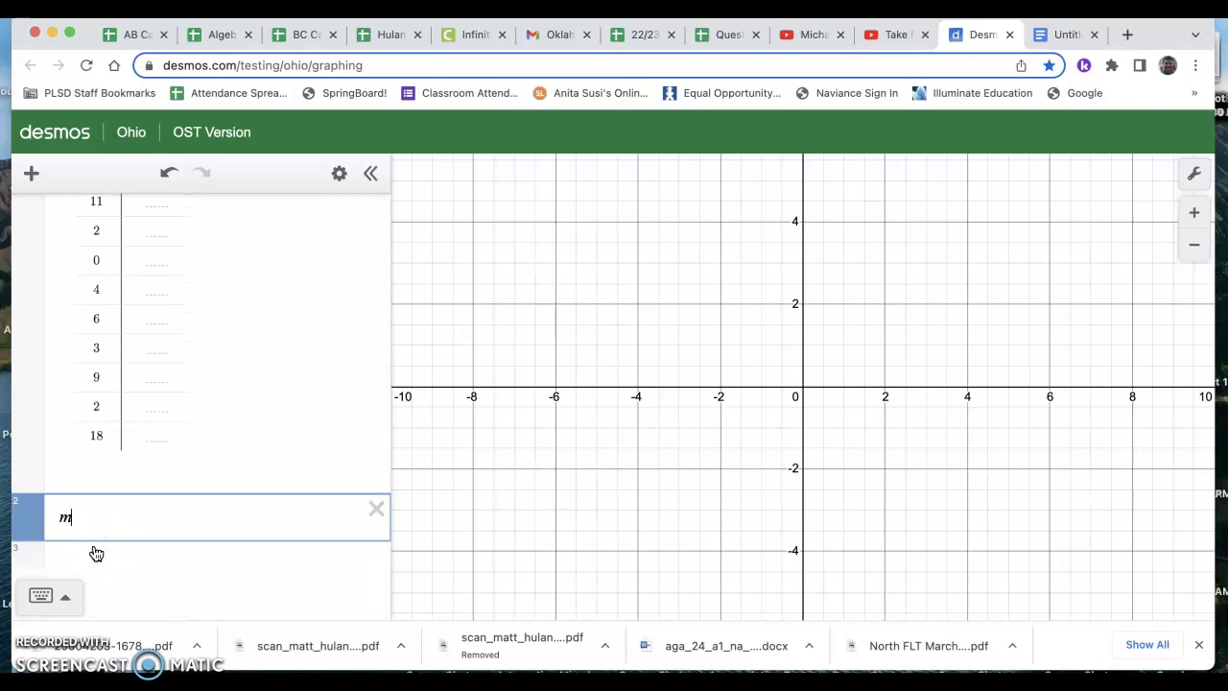
{"action": "type", "text": "ean("}
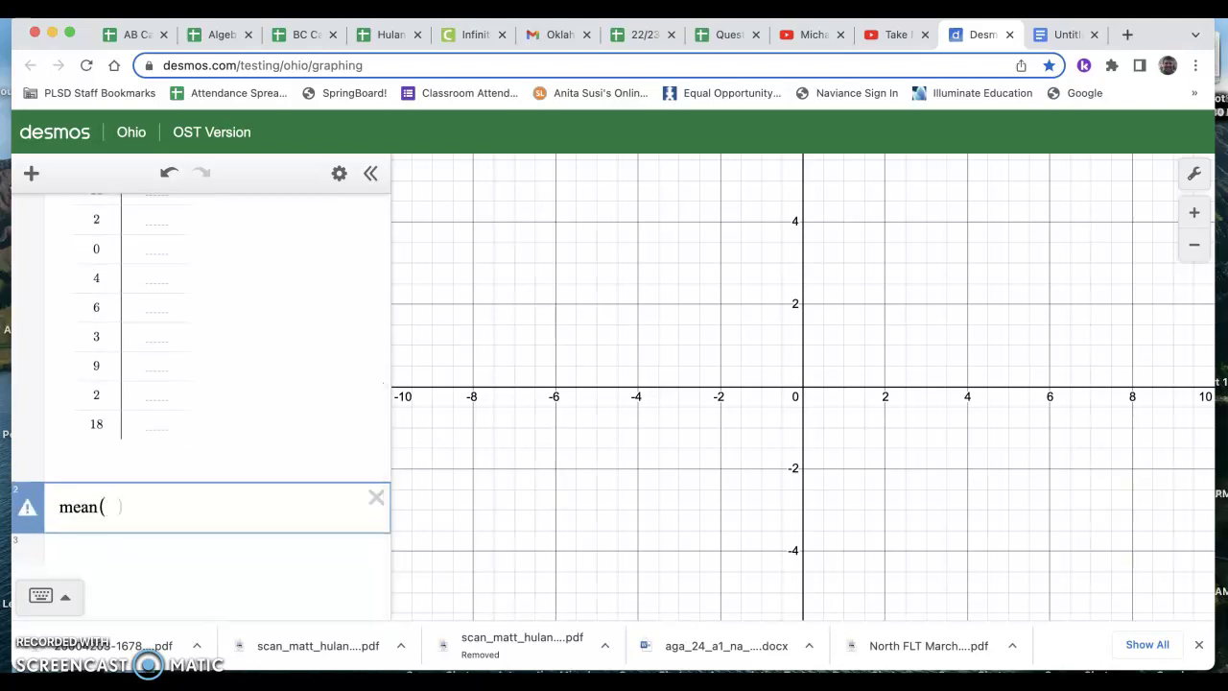
{"action": "type", "text": "x_1"}
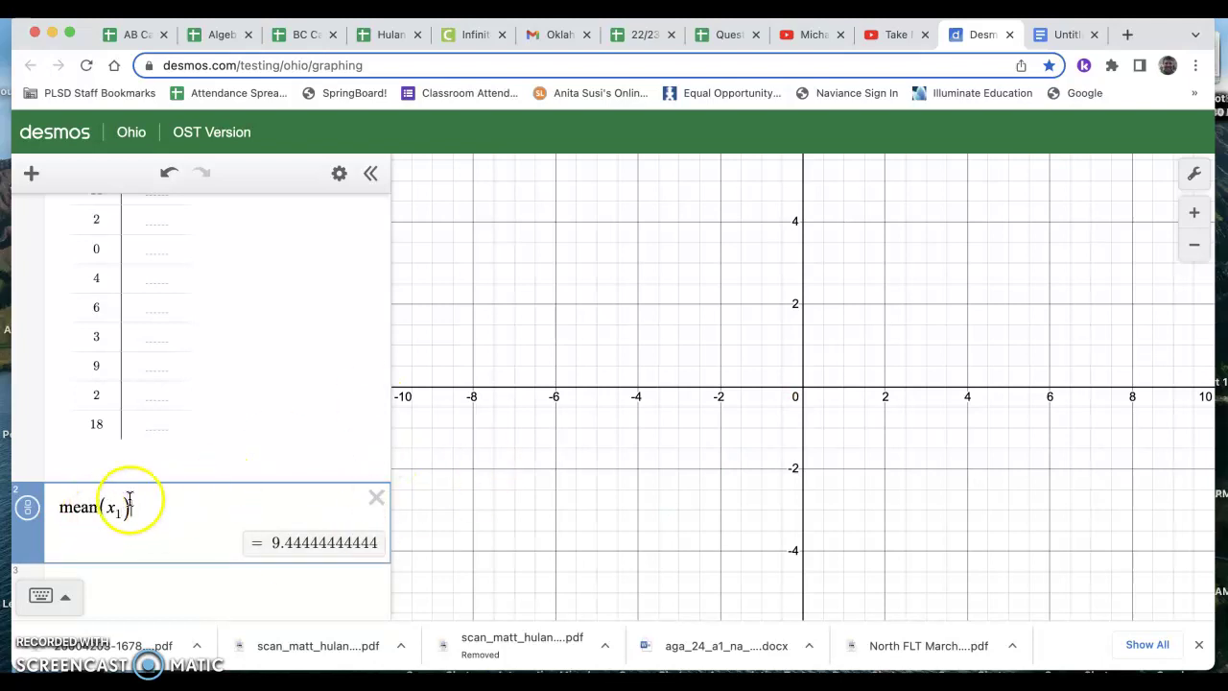
{"action": "scroll", "coordinate": [169, 435], "scroll_direction": "up", "scroll_amount": 10}
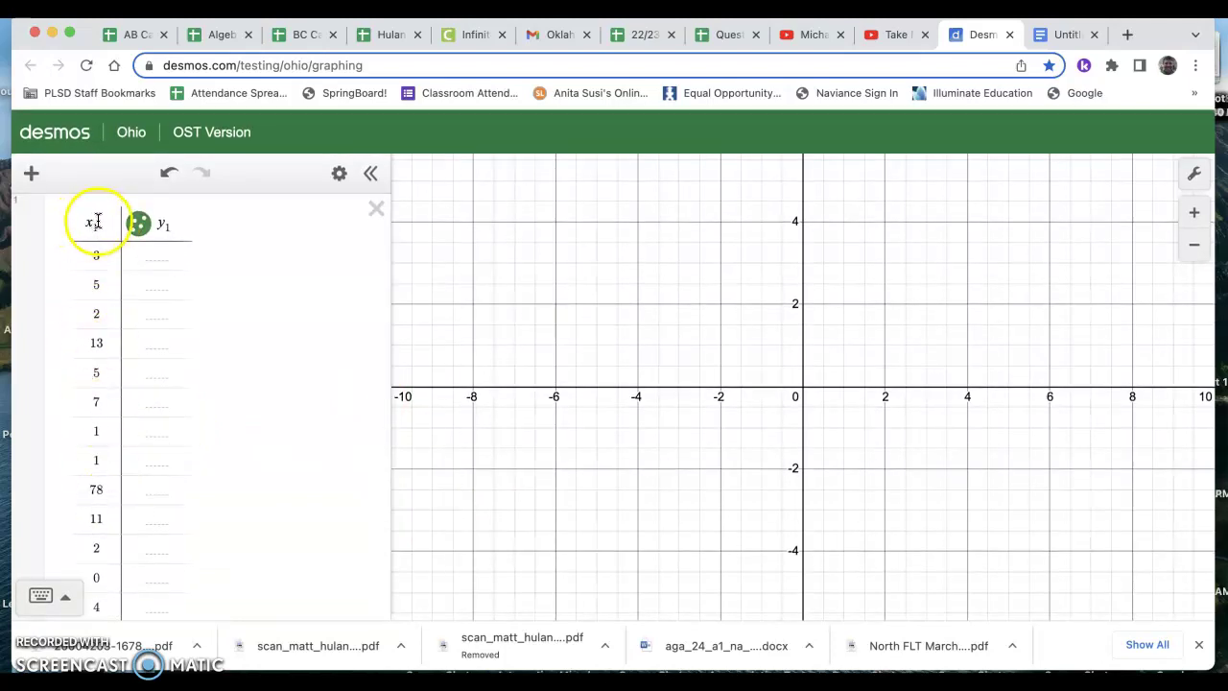
{"action": "scroll", "coordinate": [93, 397], "scroll_direction": "down", "scroll_amount": 10}
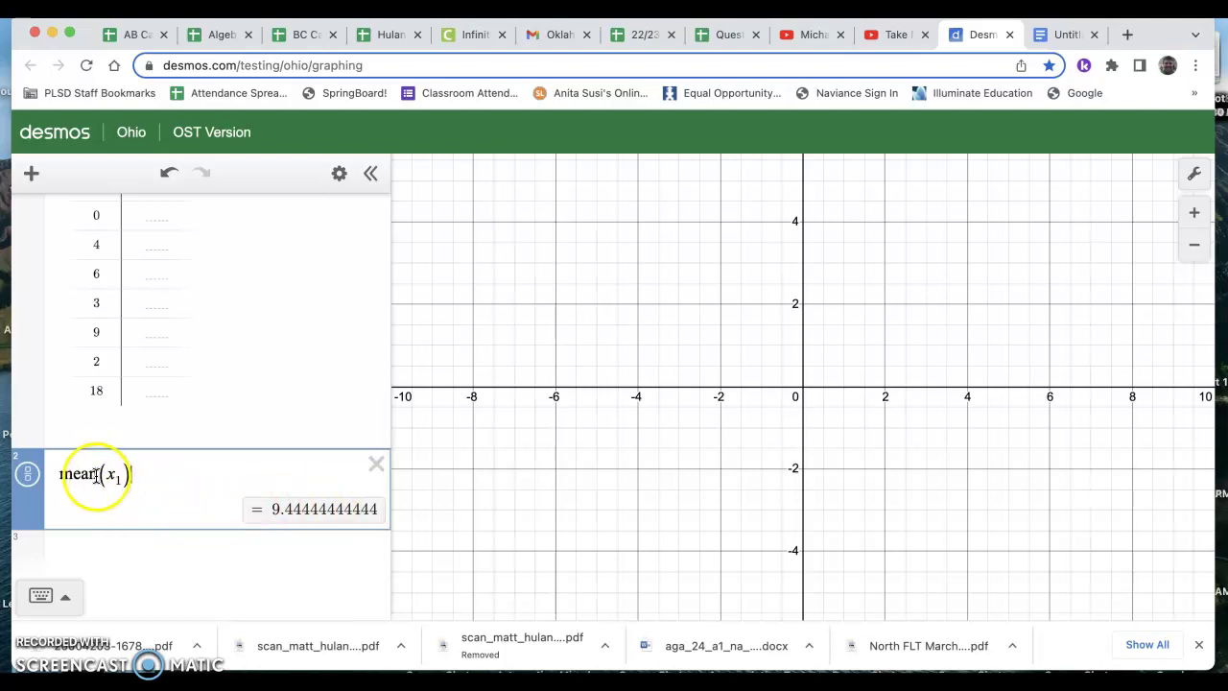
Step: Type median(x1) on a new line below the mean, correcting the 'medain' typo
{"action": "left_click", "coordinate": [105, 555]}
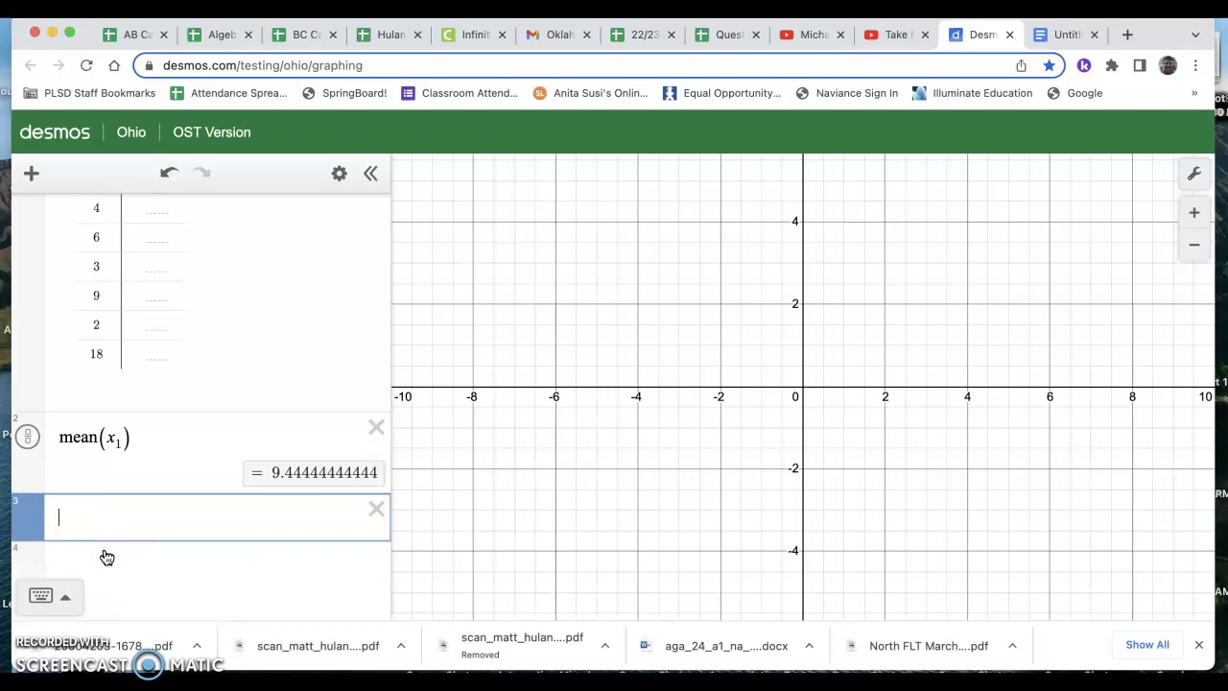
{"action": "type", "text": "medain"}
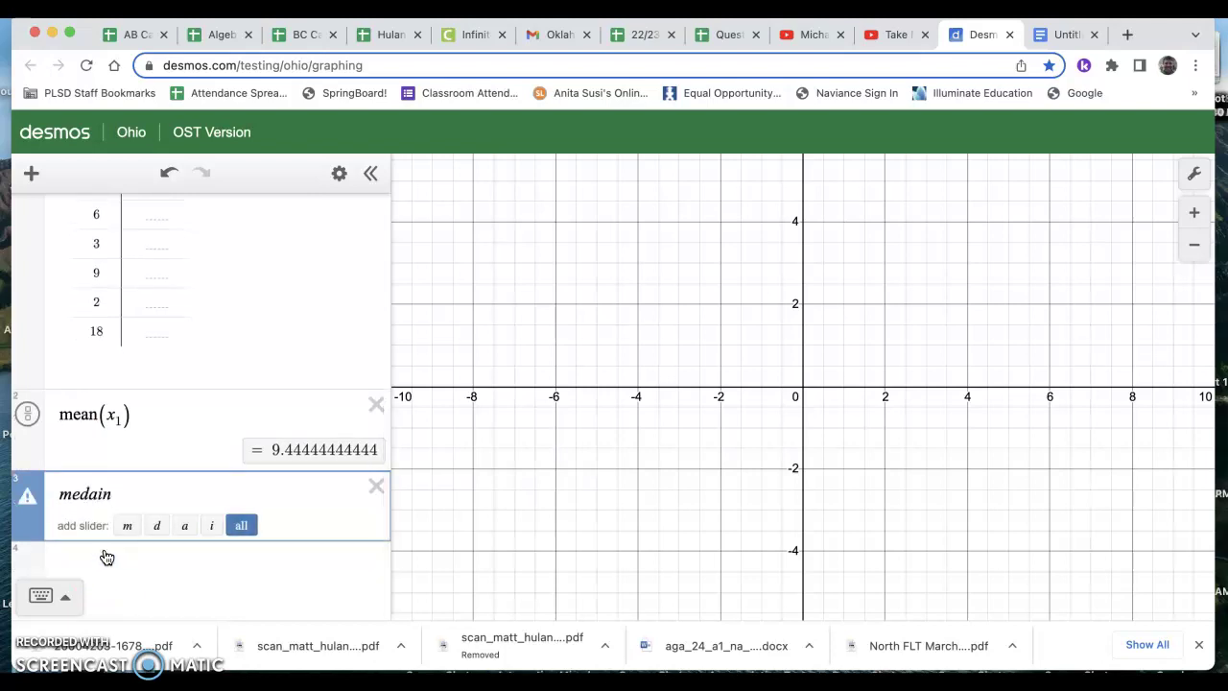
{"action": "key", "text": "BackSpace"}
{"action": "key", "text": "BackSpace"}
{"action": "key", "text": "BackSpace"}
{"action": "type", "text": "ian"}
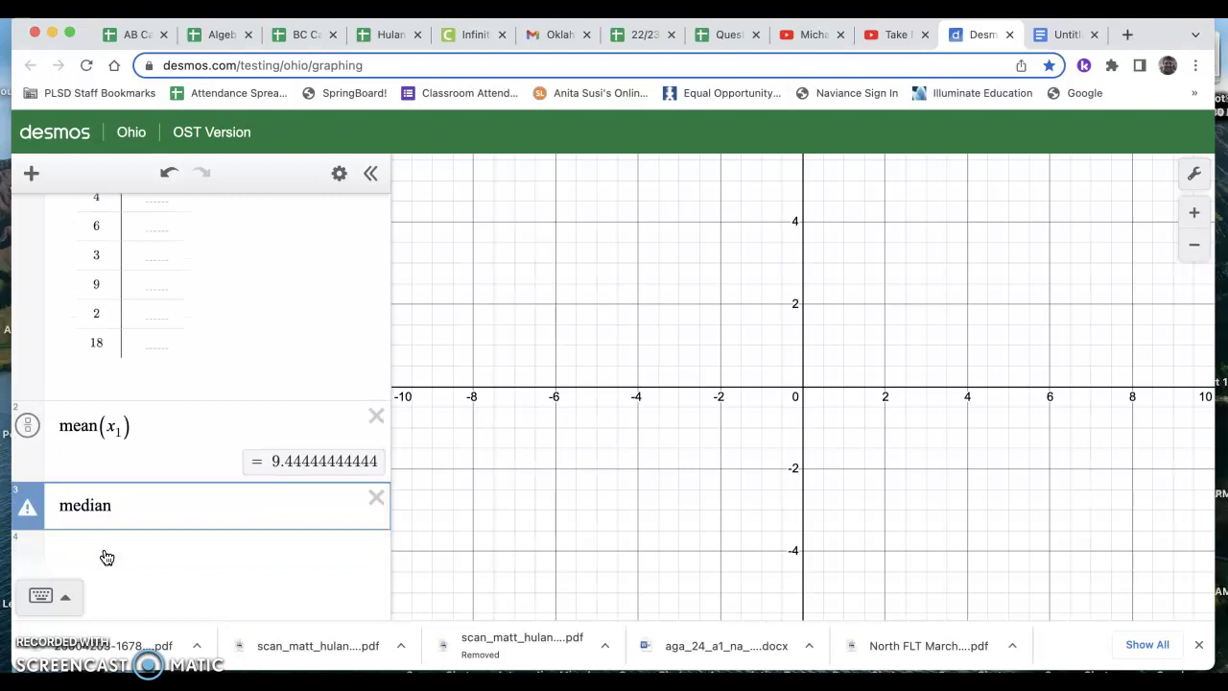
{"action": "type", "text": "(x1"}
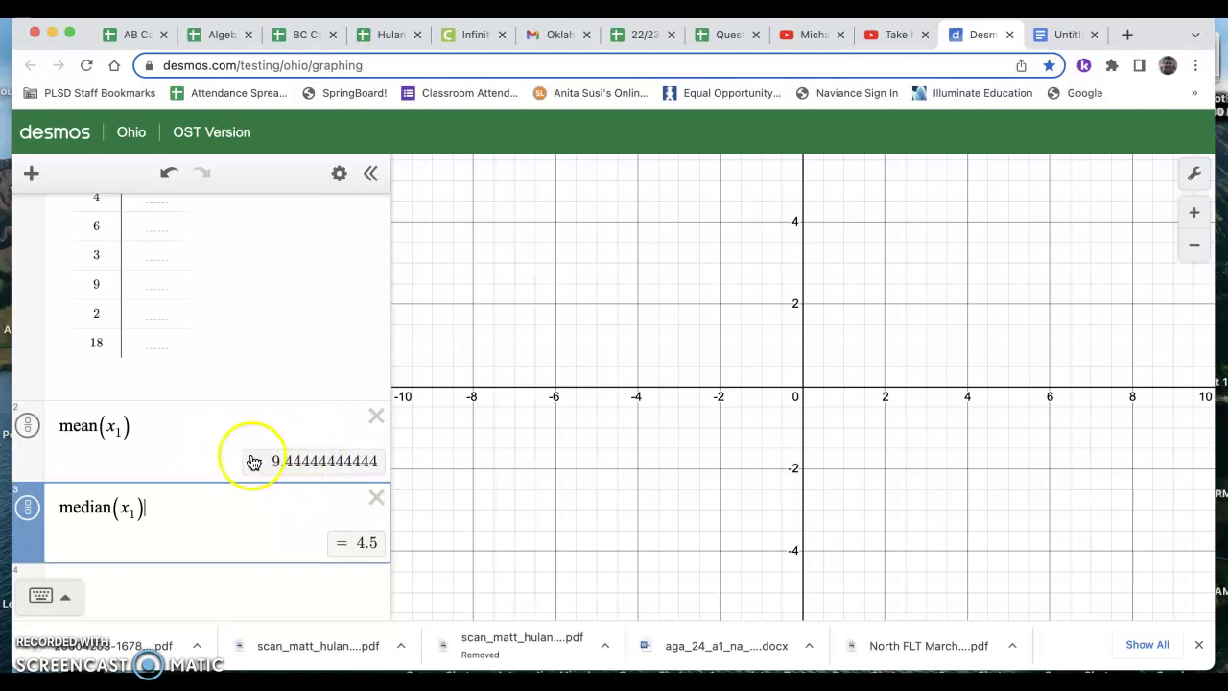
{"action": "scroll", "coordinate": [263, 336], "scroll_direction": "up", "scroll_amount": 5}
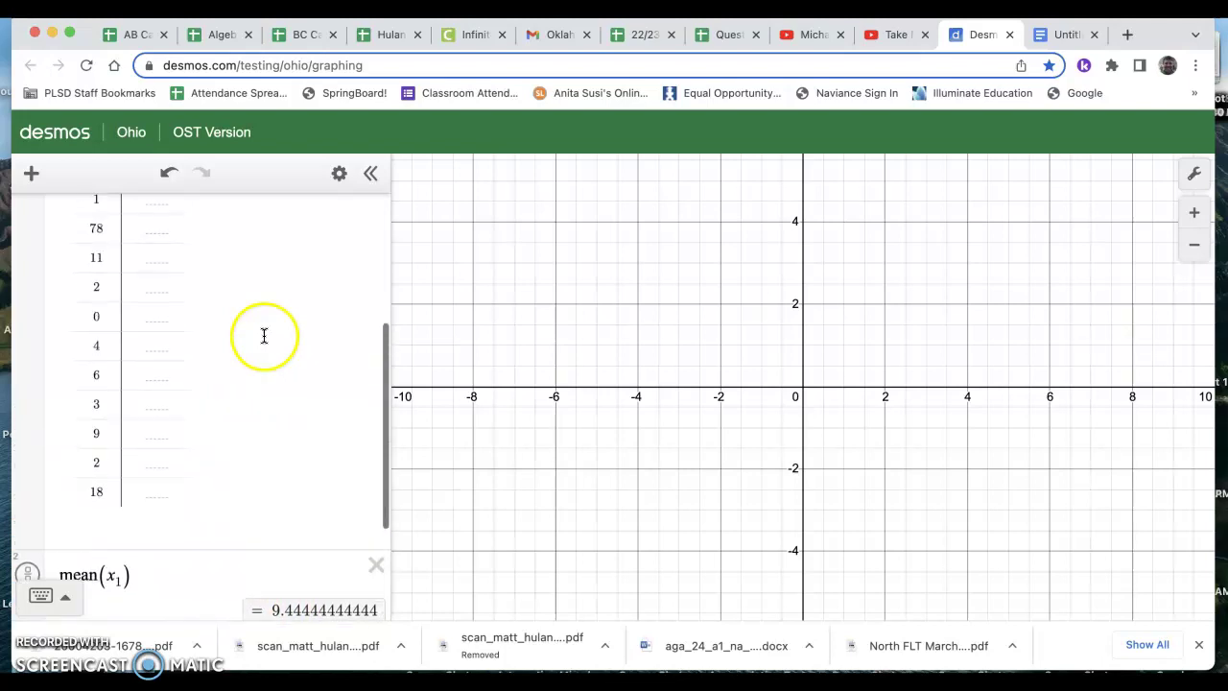
{"action": "scroll", "coordinate": [264, 336], "scroll_direction": "up", "scroll_amount": 1}
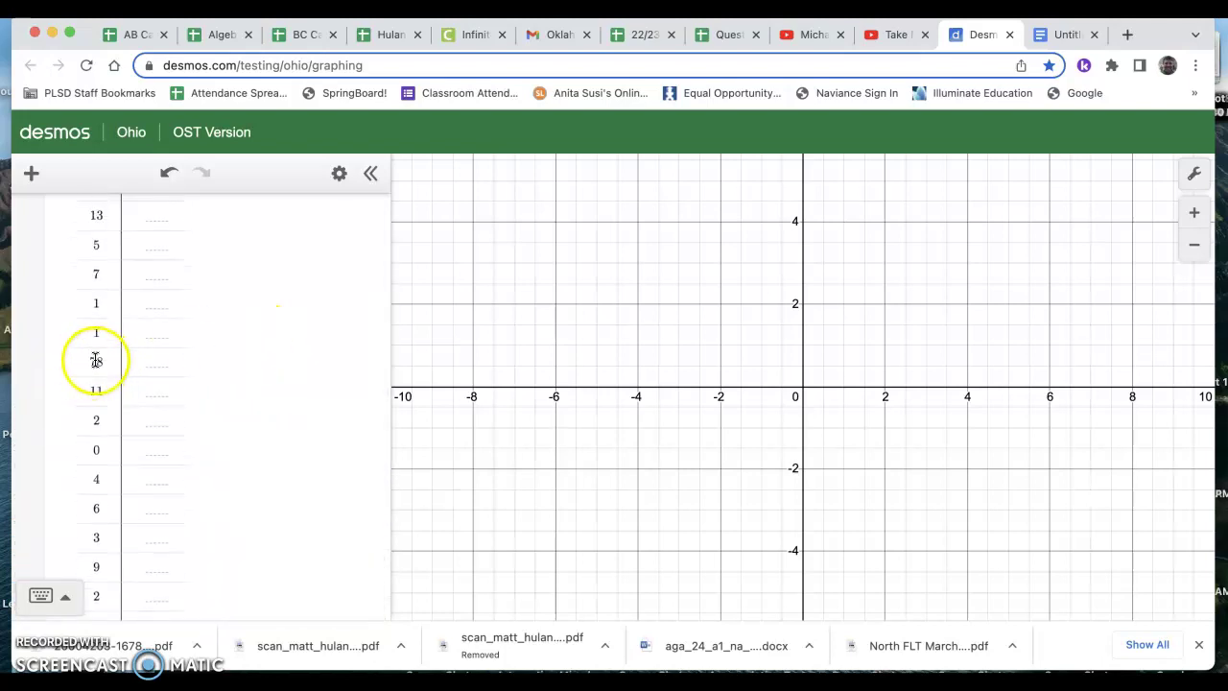
{"action": "scroll", "coordinate": [268, 441], "scroll_direction": "down", "scroll_amount": 6}
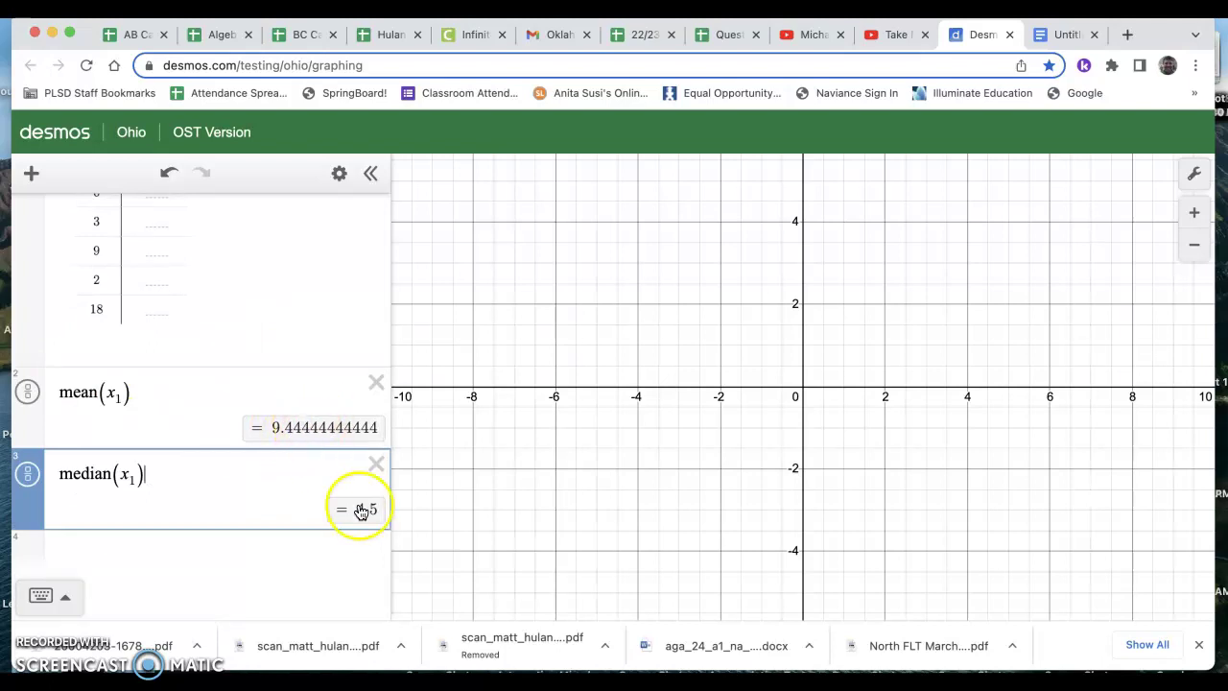
{"action": "scroll", "coordinate": [269, 342], "scroll_direction": "up", "scroll_amount": 5}
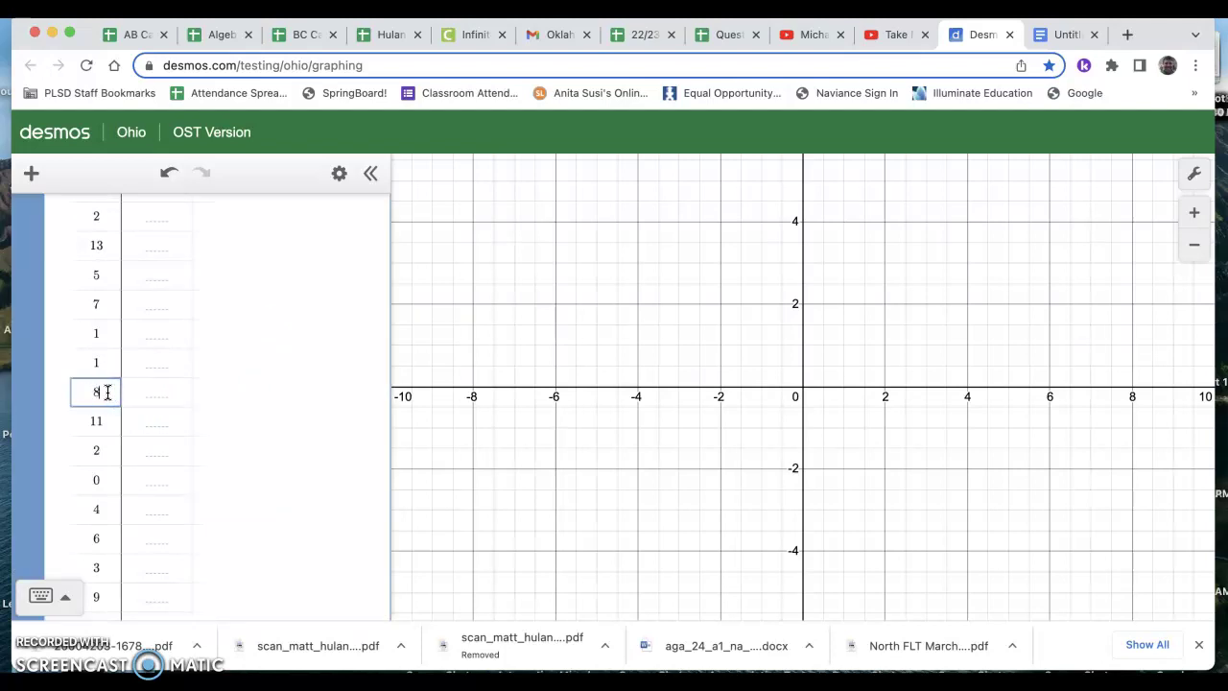
{"action": "scroll", "coordinate": [170, 416], "scroll_direction": "down", "scroll_amount": 5}
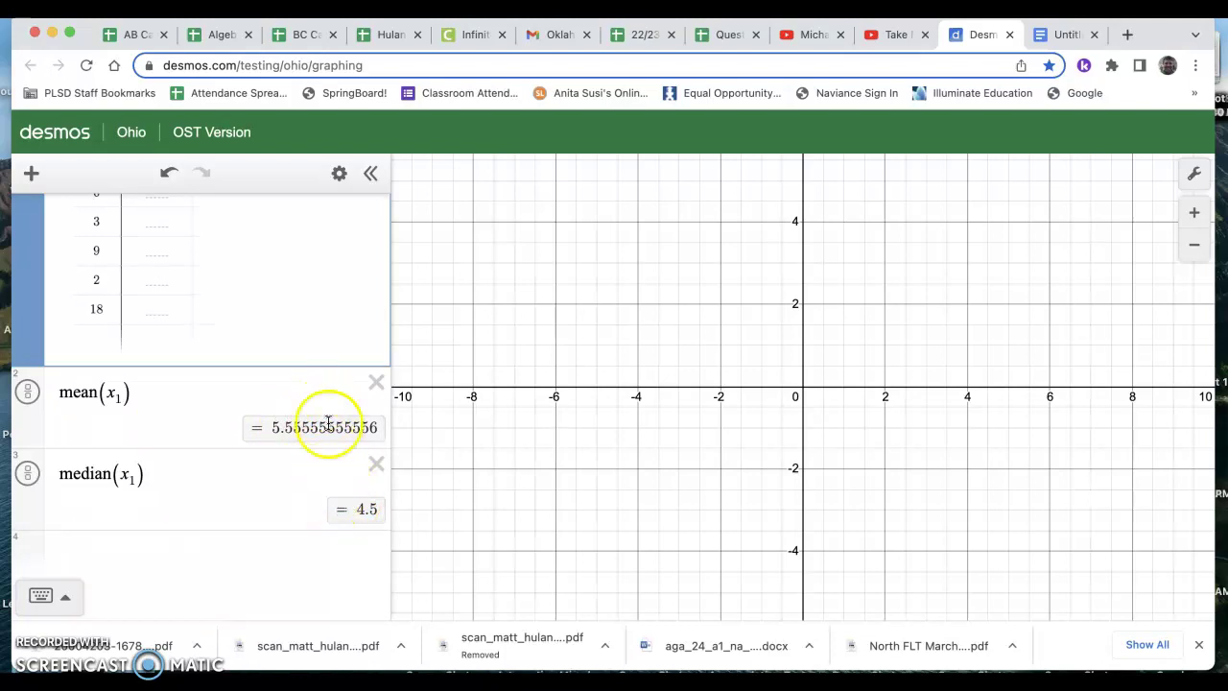
{"action": "scroll", "coordinate": [297, 321], "scroll_direction": "up", "scroll_amount": 10}
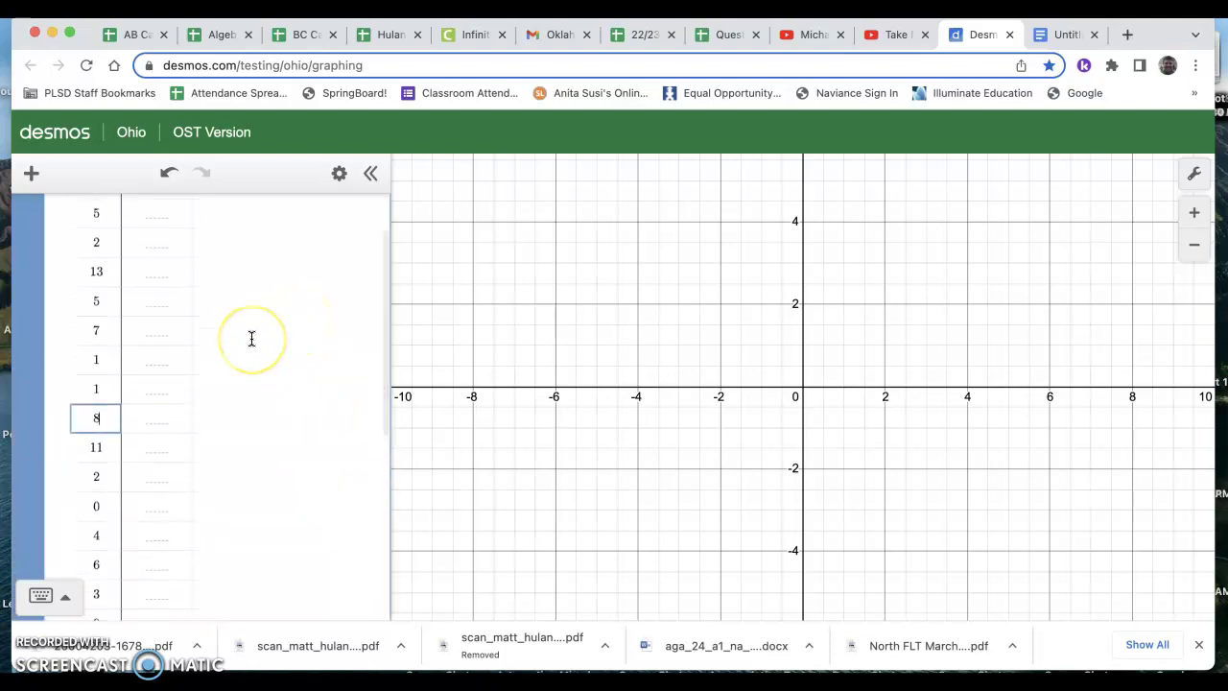
{"action": "key", "text": "BackSpace"}
{"action": "type", "text": "78"}
{"action": "scroll", "coordinate": [340, 390], "scroll_direction": "down", "scroll_amount": 10}
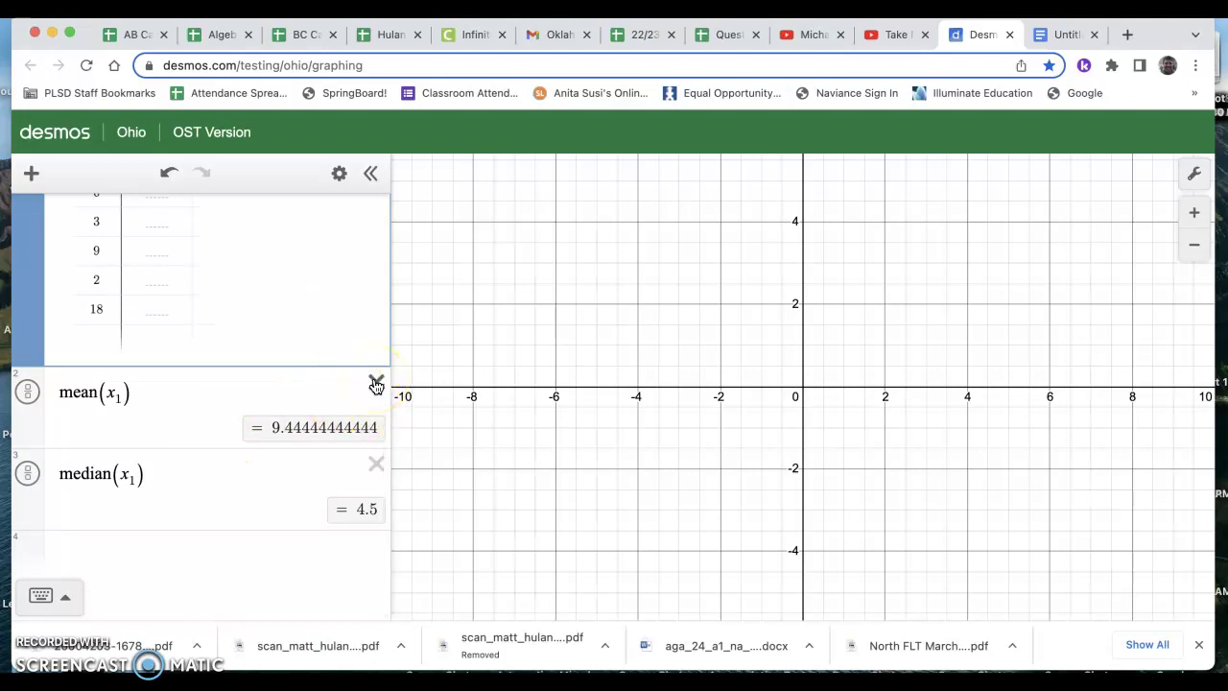
Step: Delete the mean and median lines and enter stats(x1), giving Min 0, Q1 2, Median 4.5, Q3 9, Max 78
{"action": "left_click", "coordinate": [376, 384]}
{"action": "left_click", "coordinate": [376, 461]}
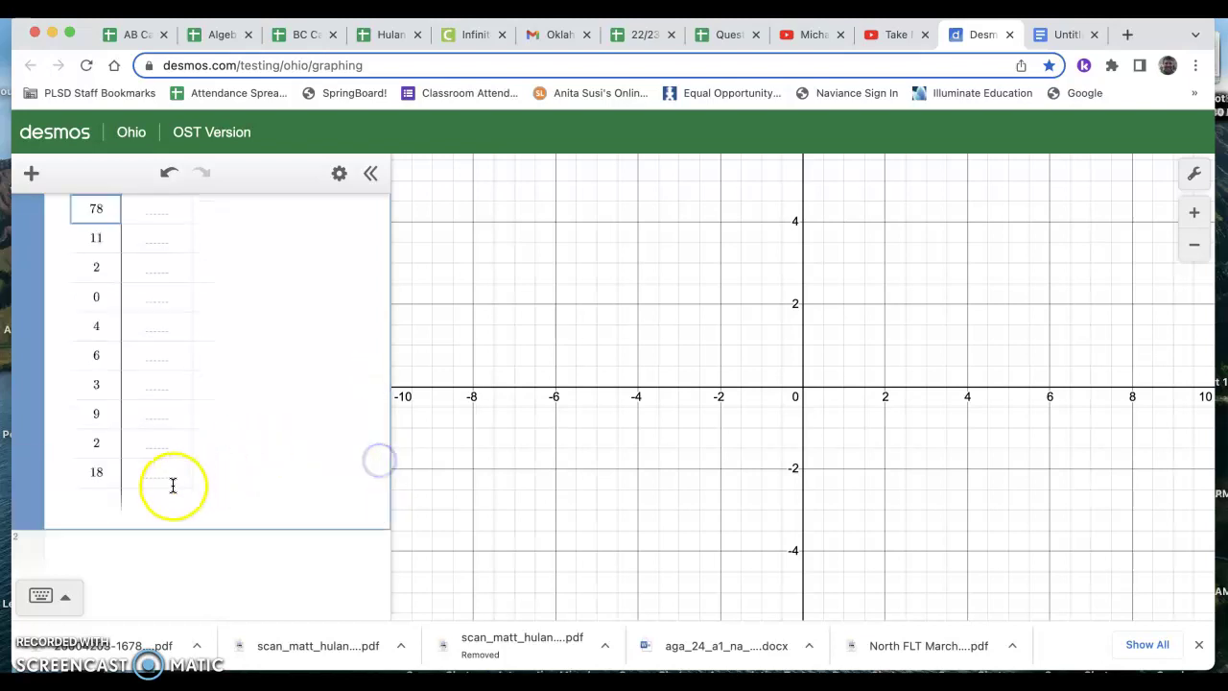
{"action": "left_click", "coordinate": [146, 549]}
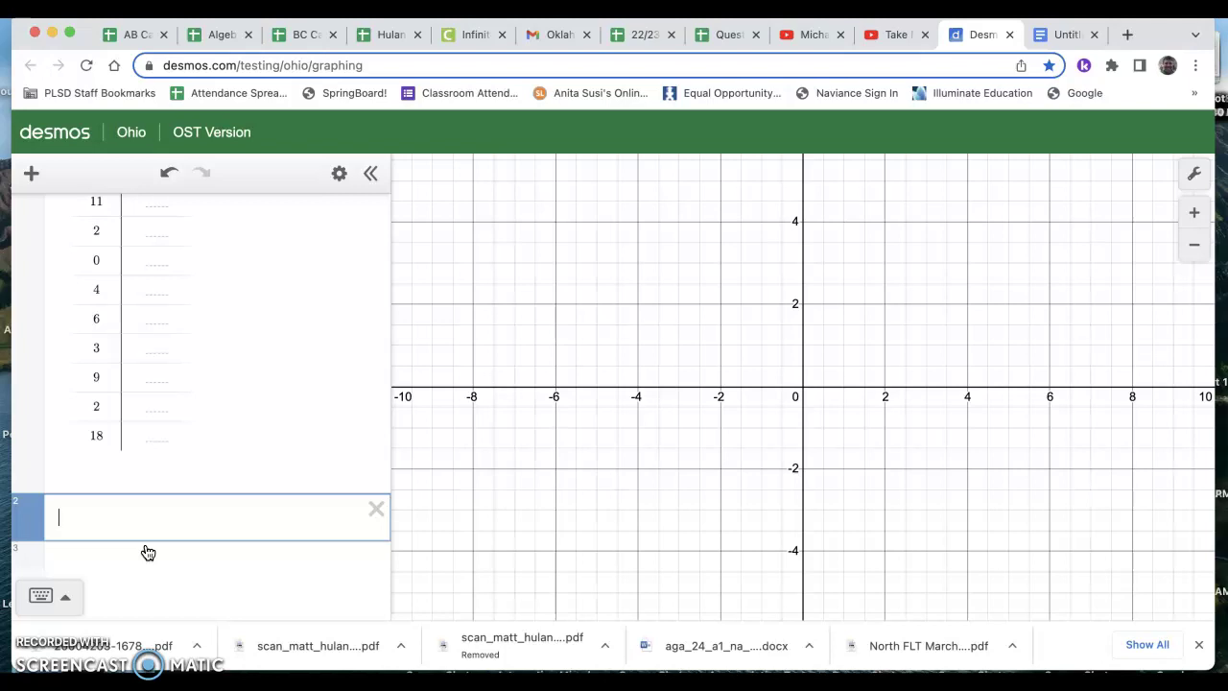
{"action": "type", "text": "tat"}
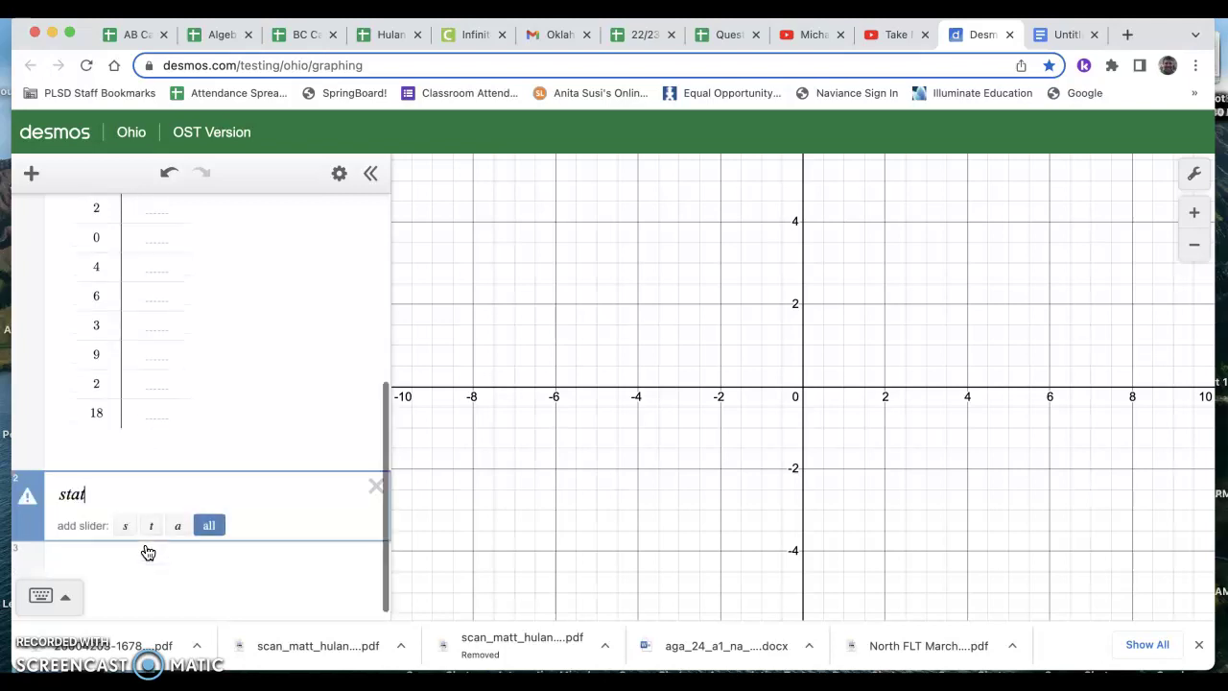
{"action": "type", "text": "s(x"}
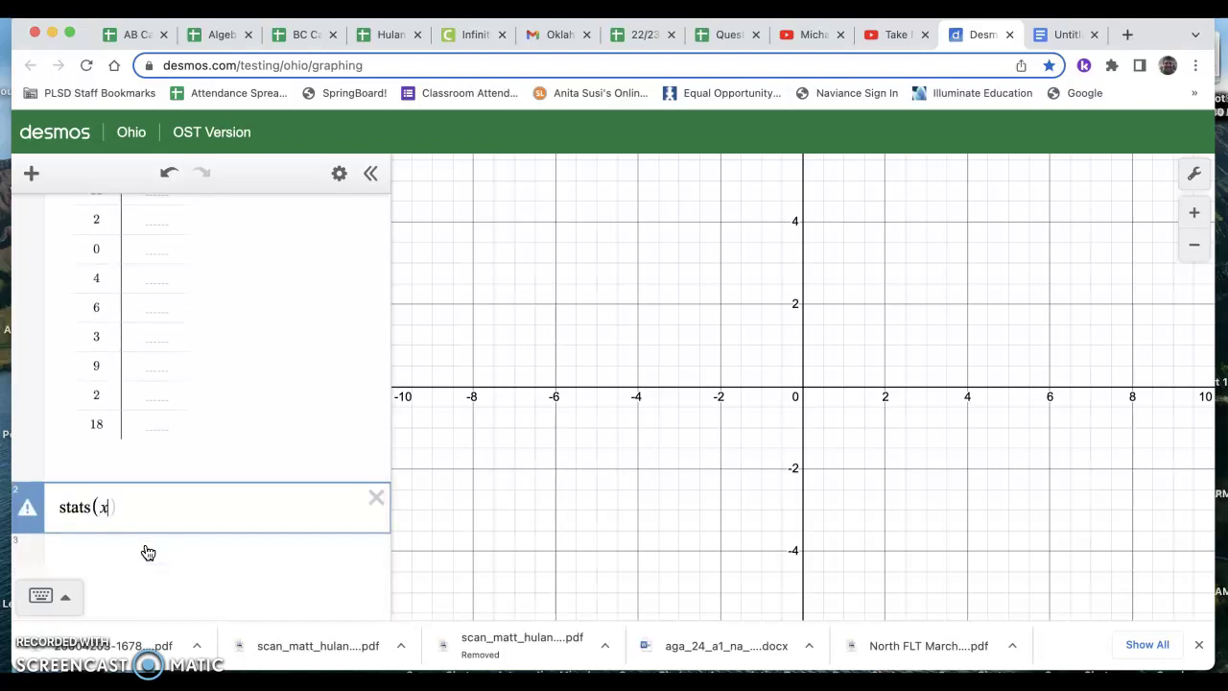
{"action": "type", "text": "1"}
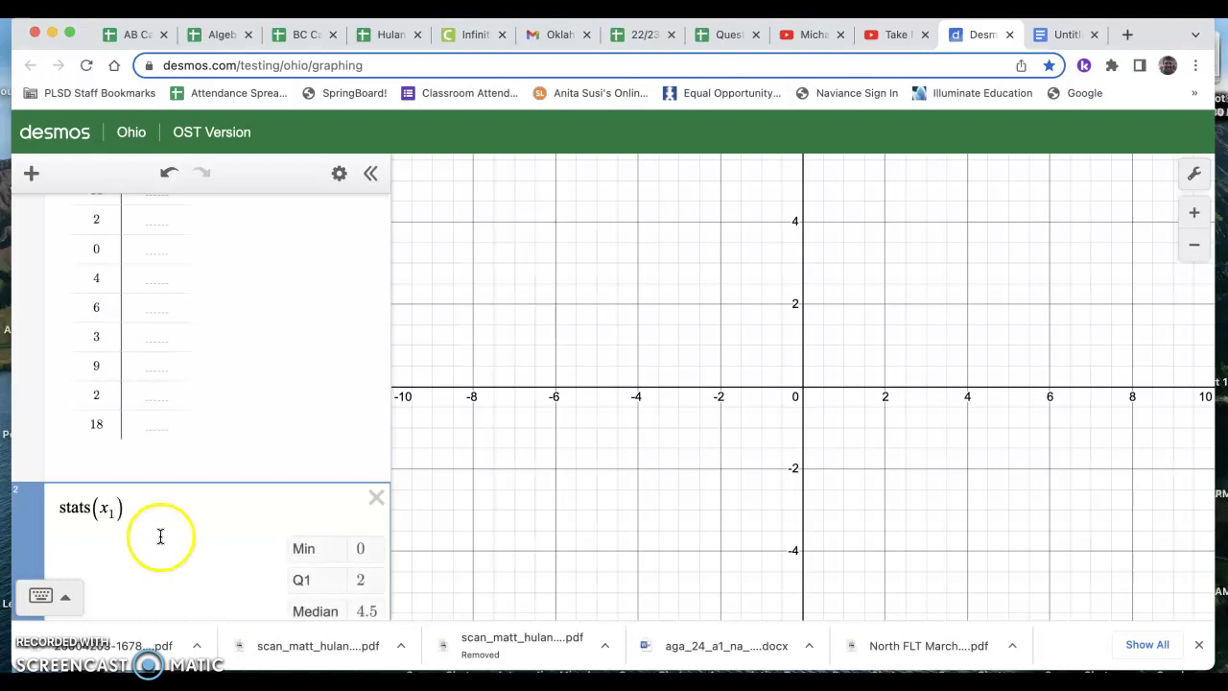
{"action": "scroll", "coordinate": [192, 541], "scroll_direction": "down", "scroll_amount": 3}
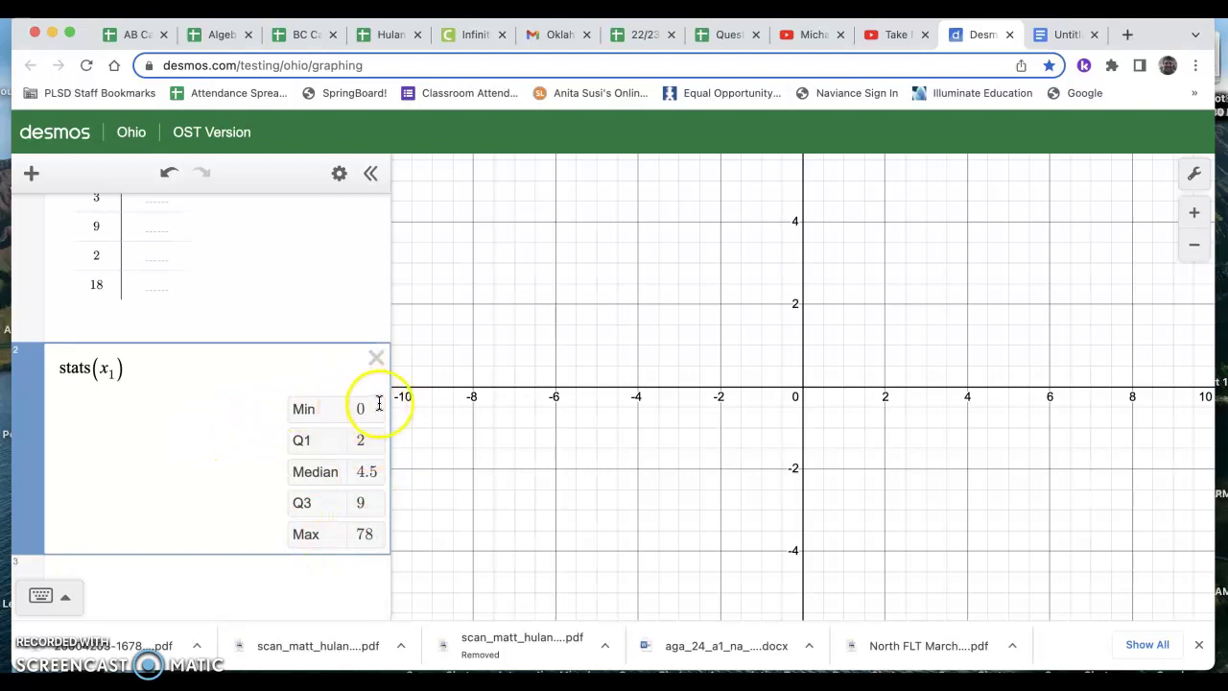
{"action": "scroll", "coordinate": [143, 340], "scroll_direction": "up", "scroll_amount": 5}
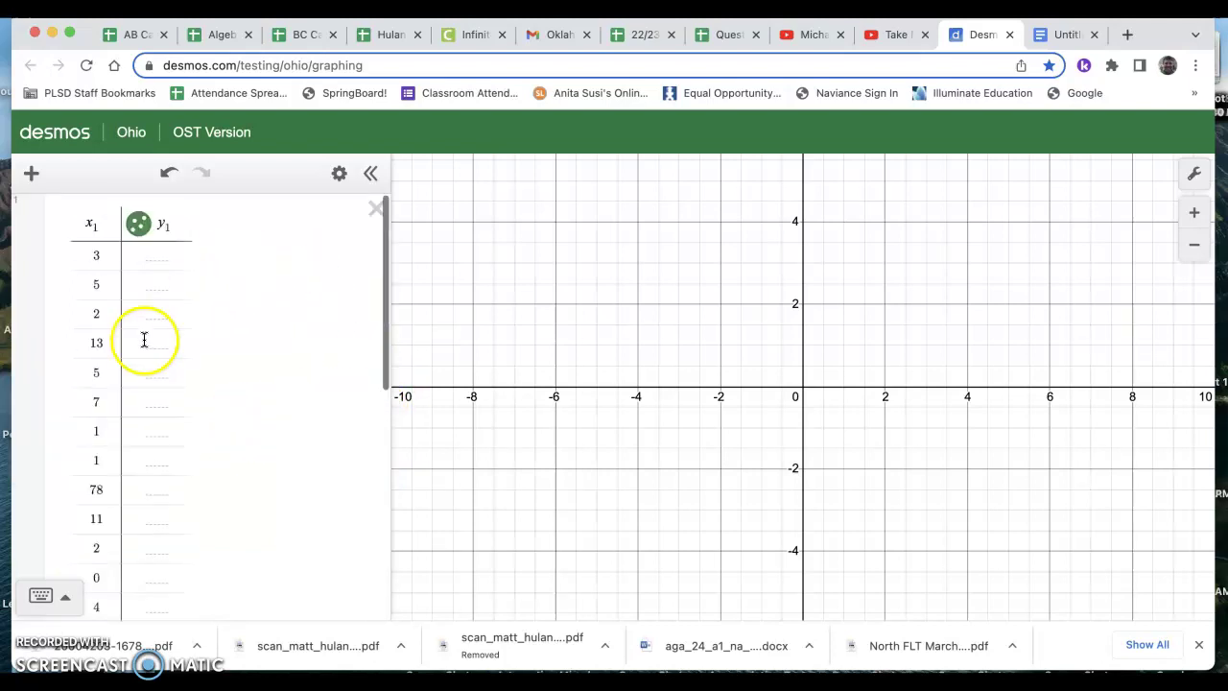
Step: Switch from Desmos to the Google Docs notes showing the Q2 and Q3 definitions
{"action": "scroll", "coordinate": [102, 404], "scroll_direction": "down", "scroll_amount": 6}
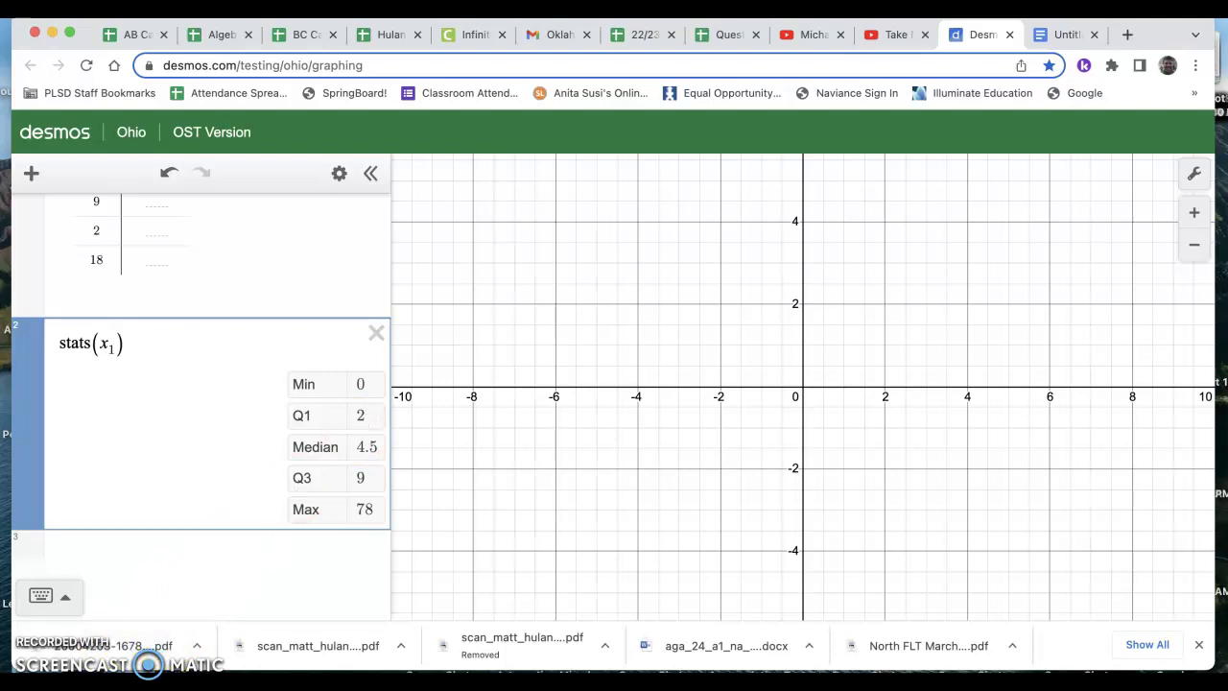
{"action": "key", "text": "ctrl+Tab"}
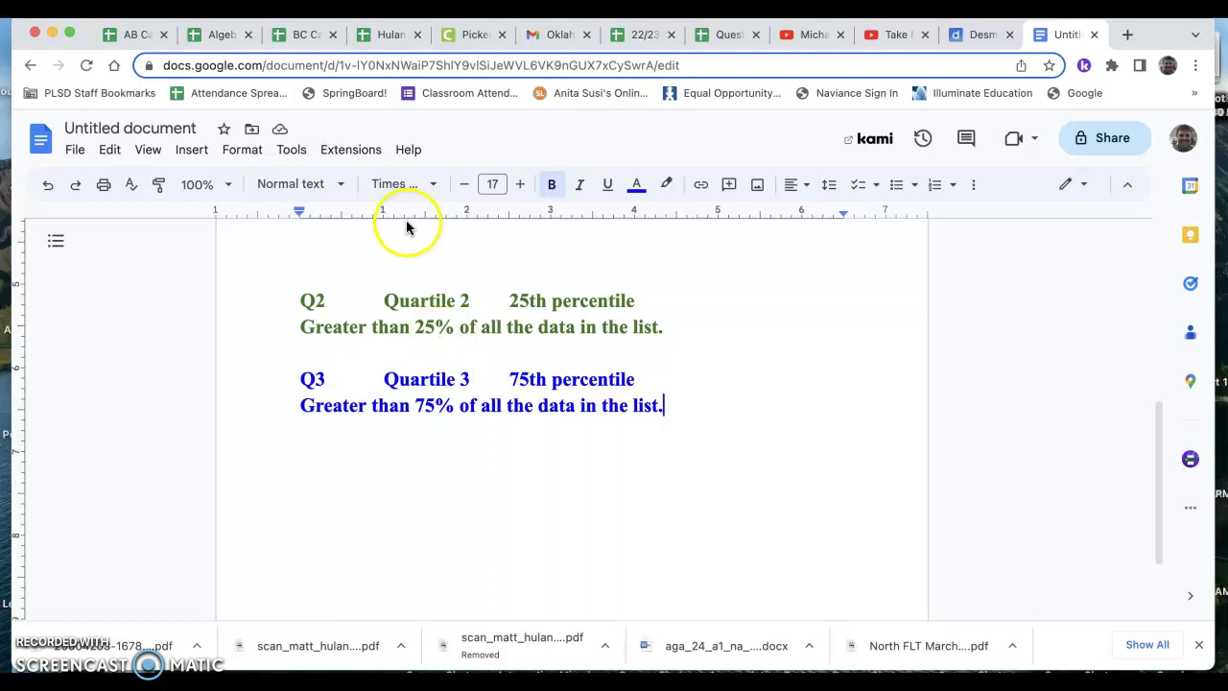
Step: Change Q2 to Q1 and Quartile 2 to Quartile 1 in the notes, then return to Desmos
{"action": "left_click", "coordinate": [973, 35]}
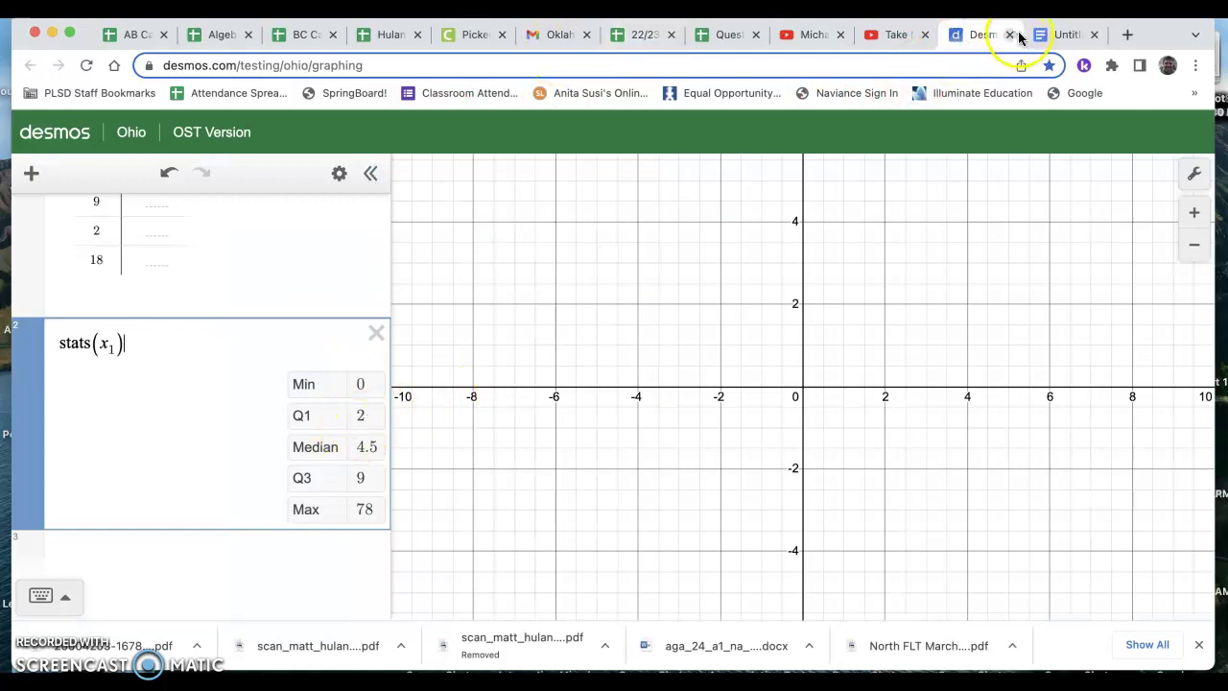
{"action": "left_click", "coordinate": [1055, 35]}
{"action": "left_click", "coordinate": [329, 303]}
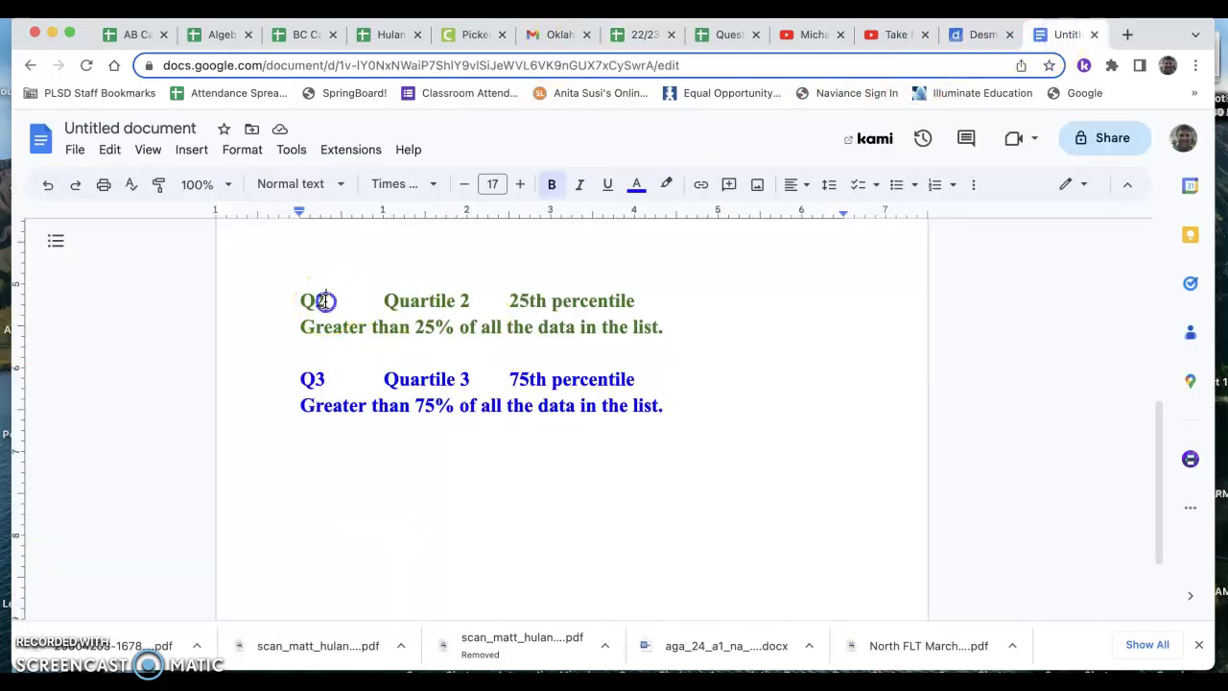
{"action": "key", "text": "BackSpace"}
{"action": "type", "text": "1"}
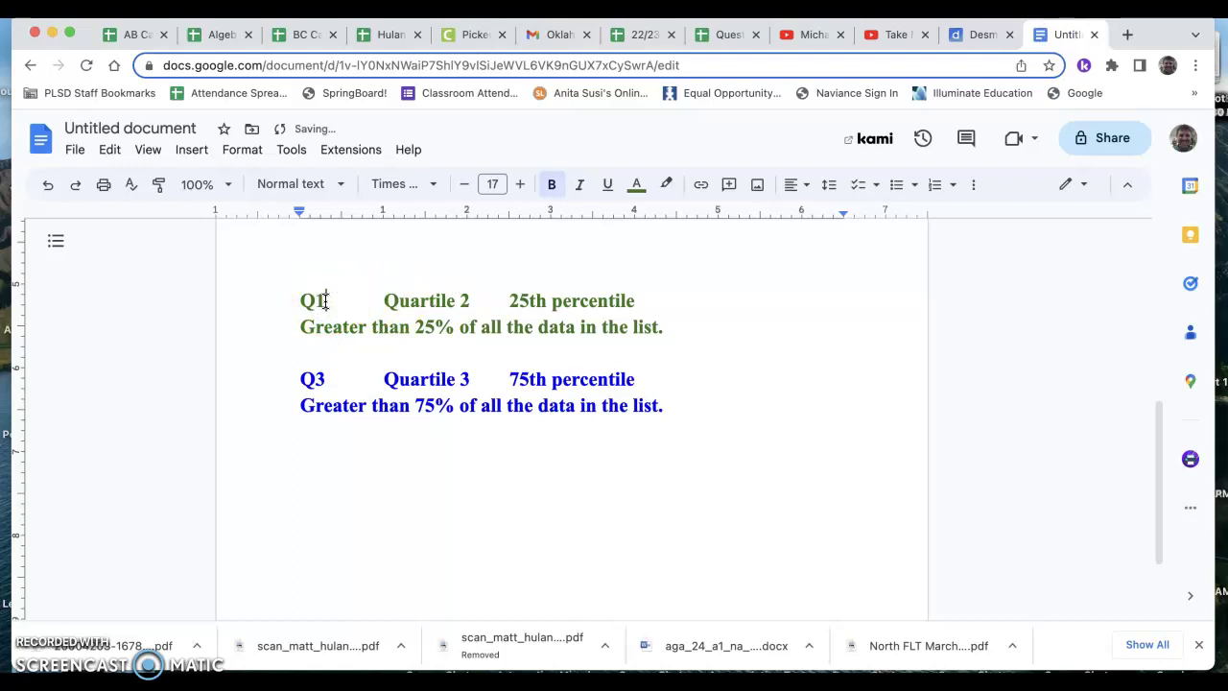
{"action": "left_click", "coordinate": [469, 300]}
{"action": "key", "text": "BackSpace"}
{"action": "type", "text": "1"}
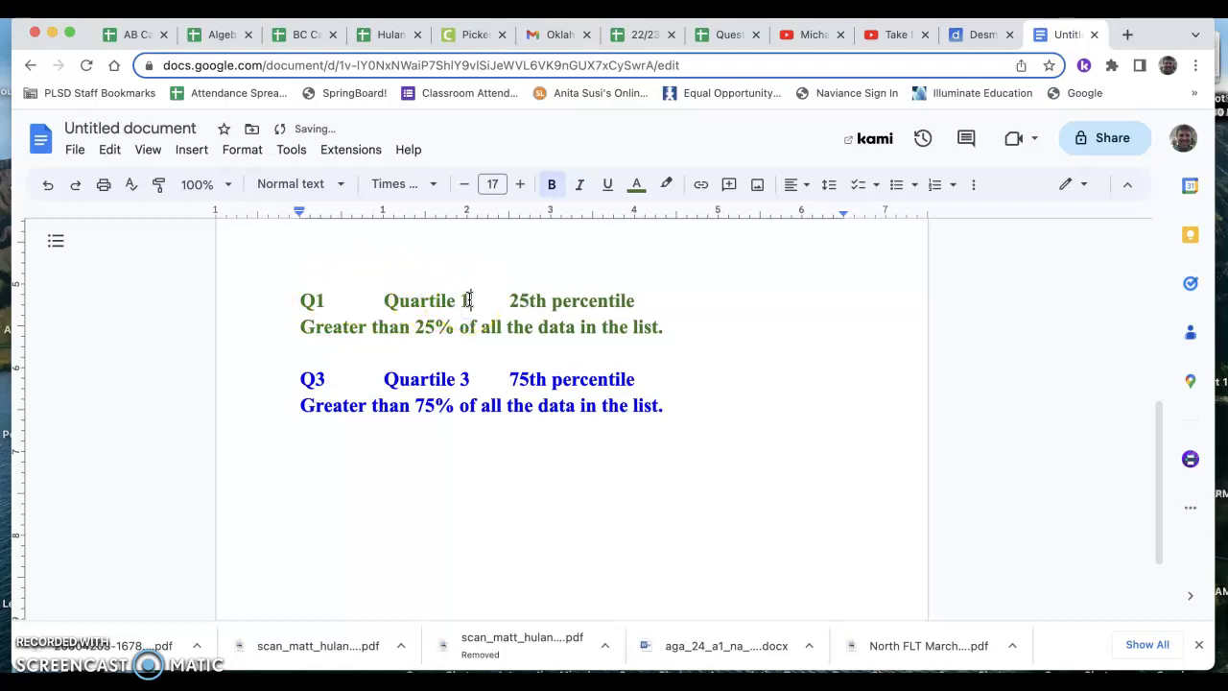
{"action": "left_click", "coordinate": [980, 36]}
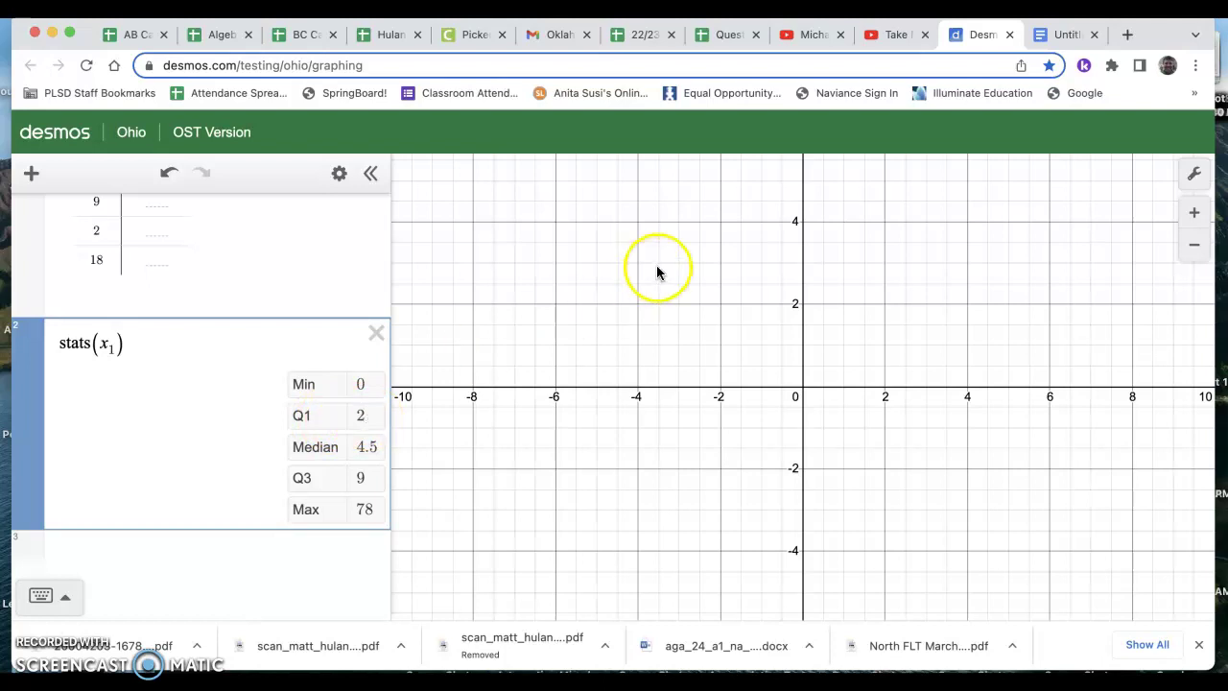
{"action": "left_click", "coordinate": [1063, 35]}
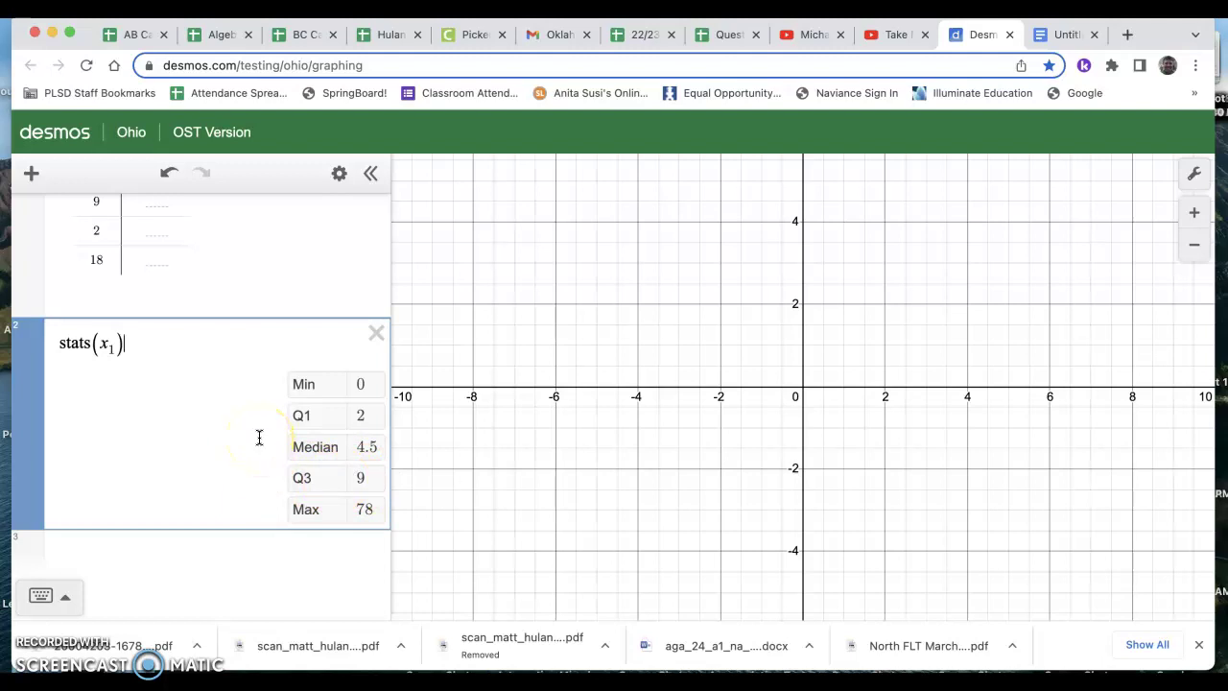
{"action": "scroll", "coordinate": [259, 437], "scroll_direction": "up", "scroll_amount": 10}
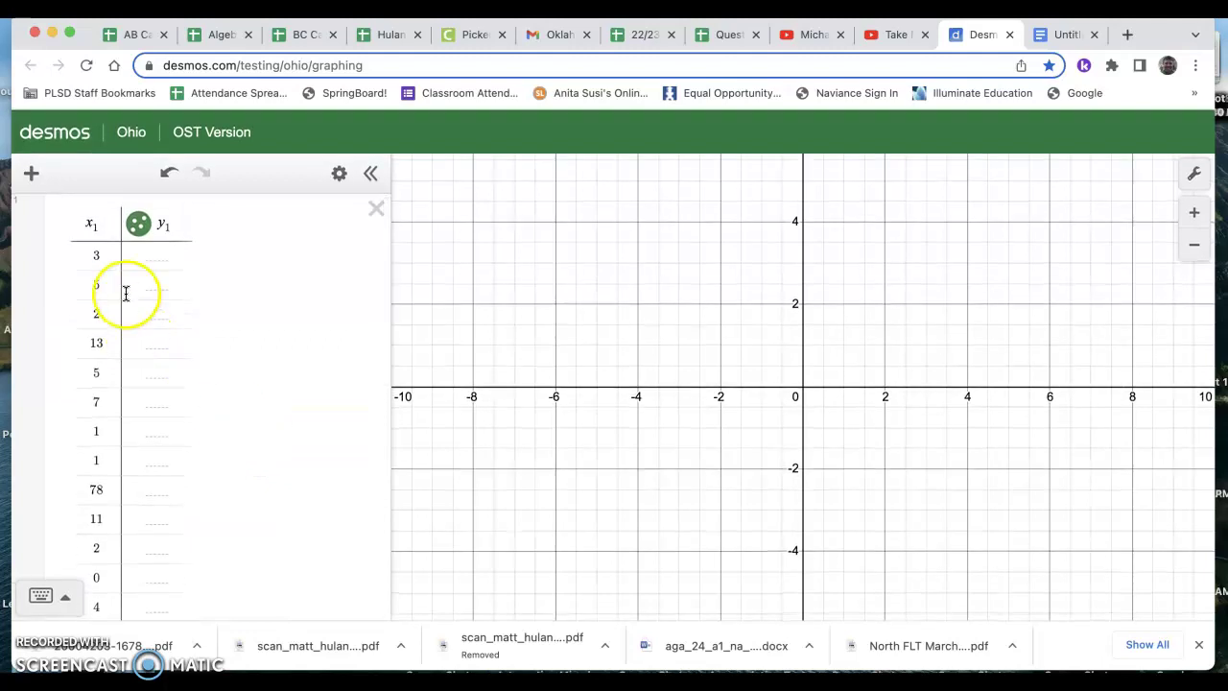
{"action": "scroll", "coordinate": [106, 473], "scroll_direction": "down", "scroll_amount": 5}
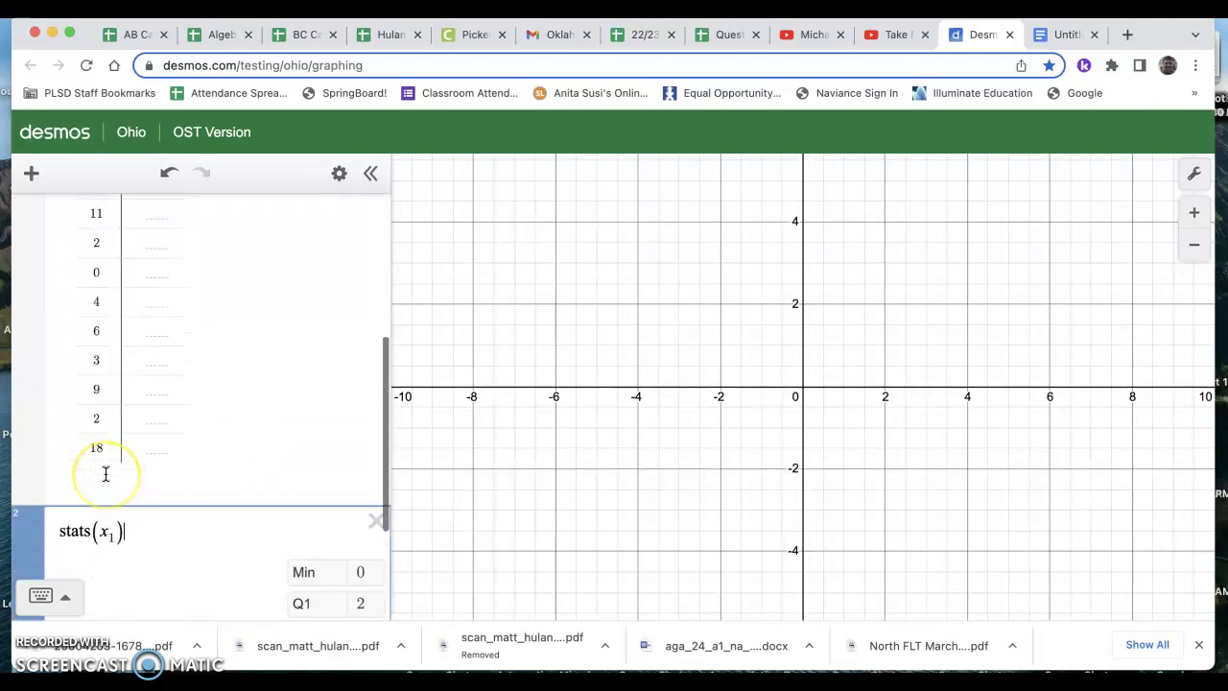
{"action": "scroll", "coordinate": [106, 473], "scroll_direction": "down", "scroll_amount": 2}
{"action": "scroll", "coordinate": [151, 448], "scroll_direction": "down", "scroll_amount": 1}
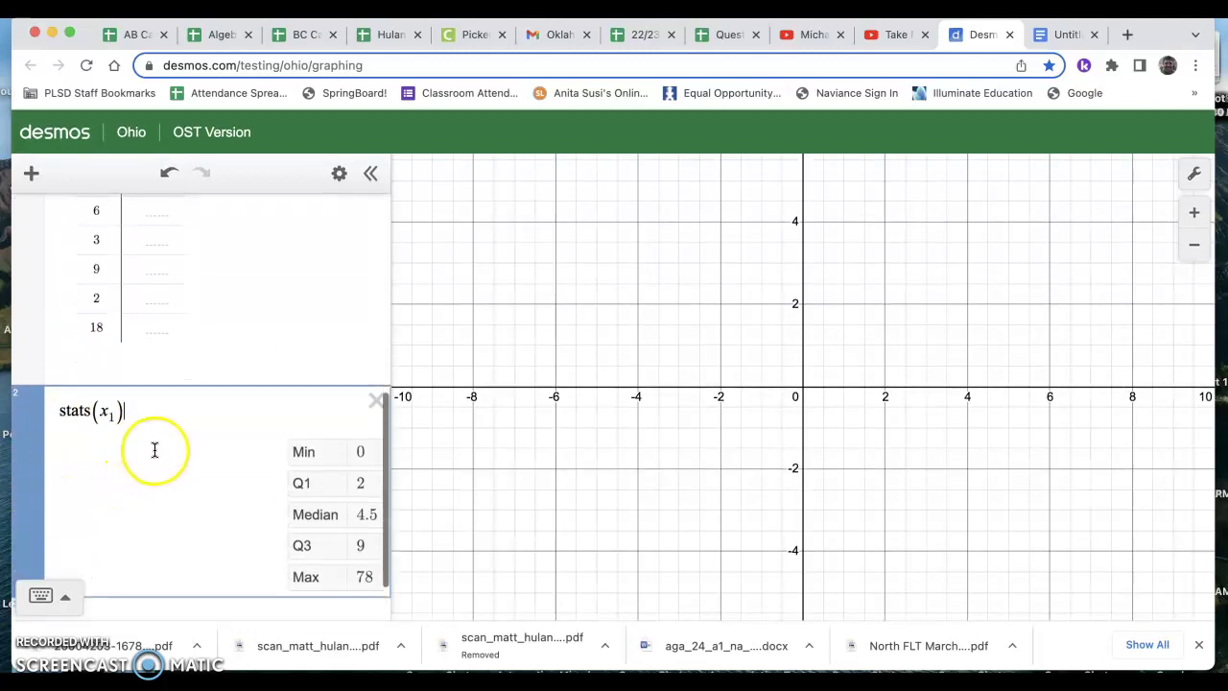